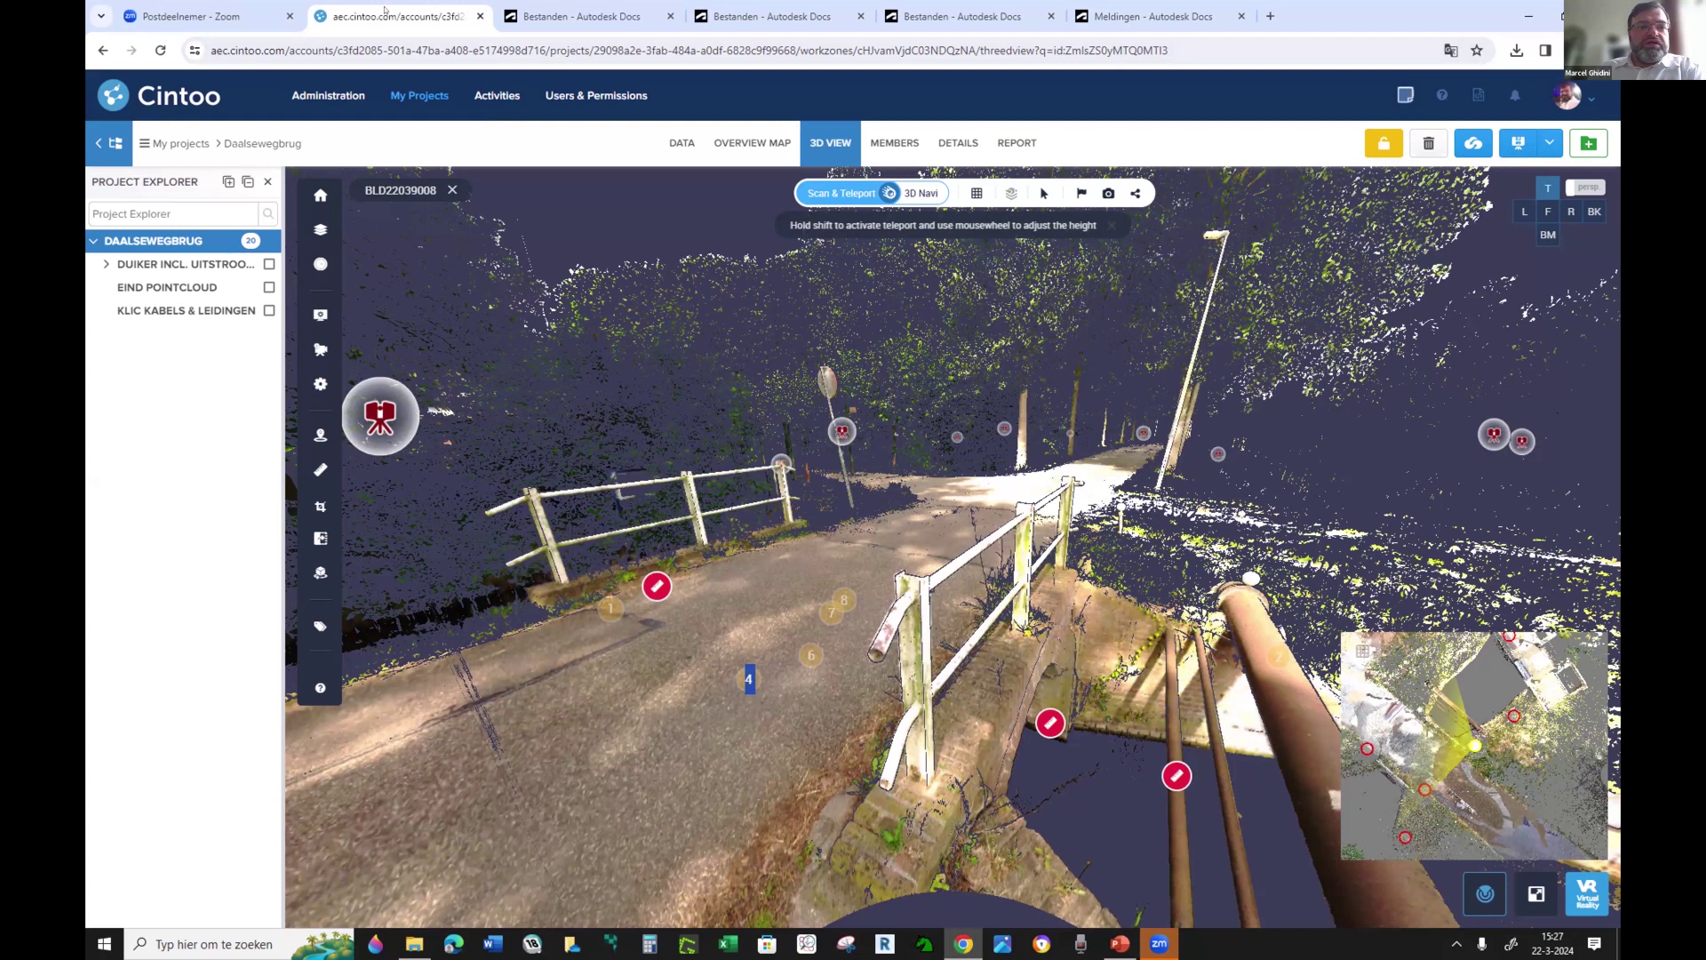
# Place the Cintoo browser tab ahead of the Zoom tab and switch to the Daalsewegbrug project files in Autodesk Docs in a maximized window
pyautogui.click(291, 17)
pyautogui.moveTo(204, 8); pyautogui.dragTo(149, 11)
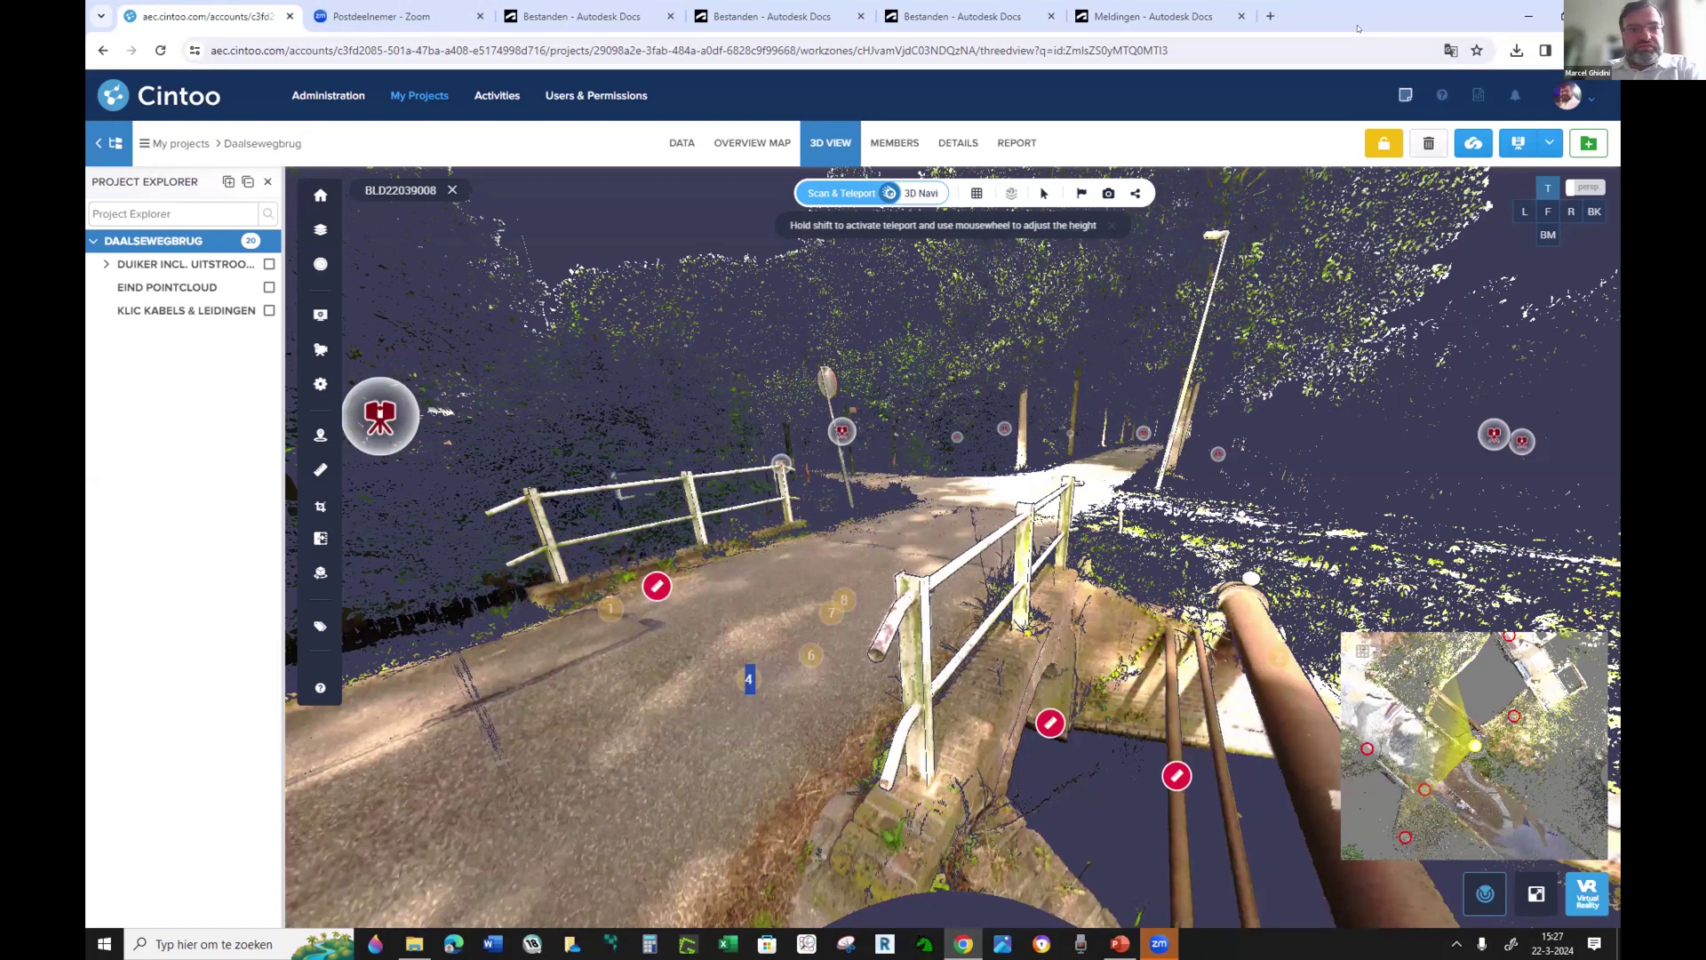
pyautogui.click(578, 16)
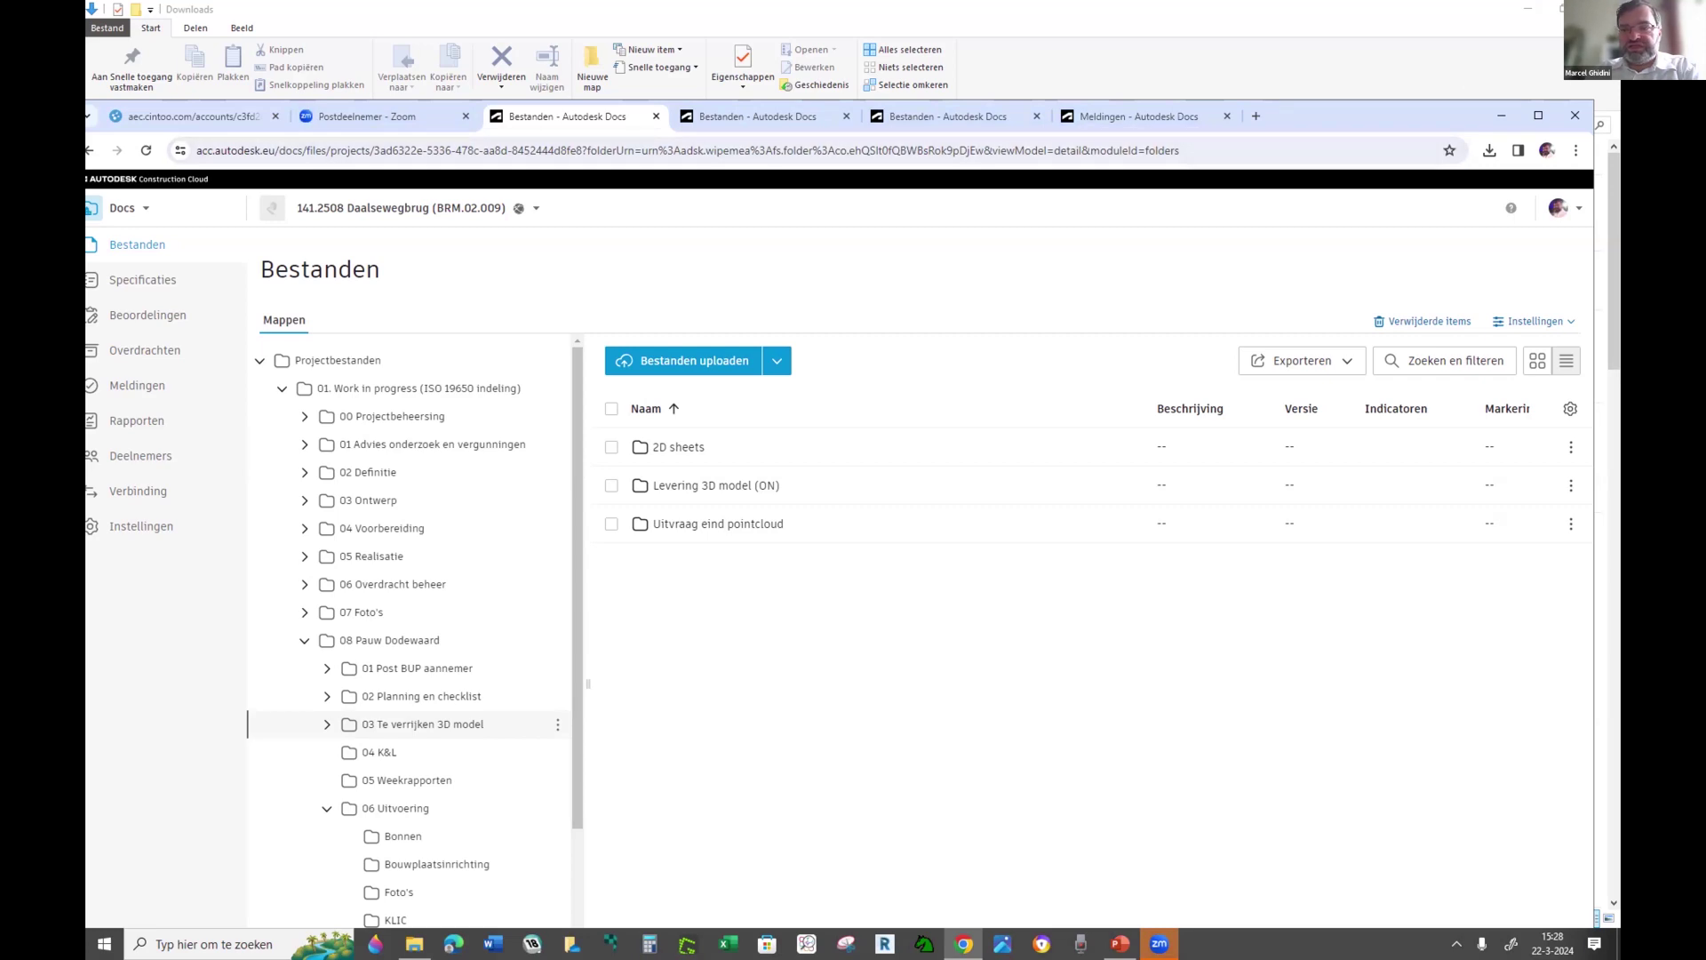
pyautogui.click(1538, 116)
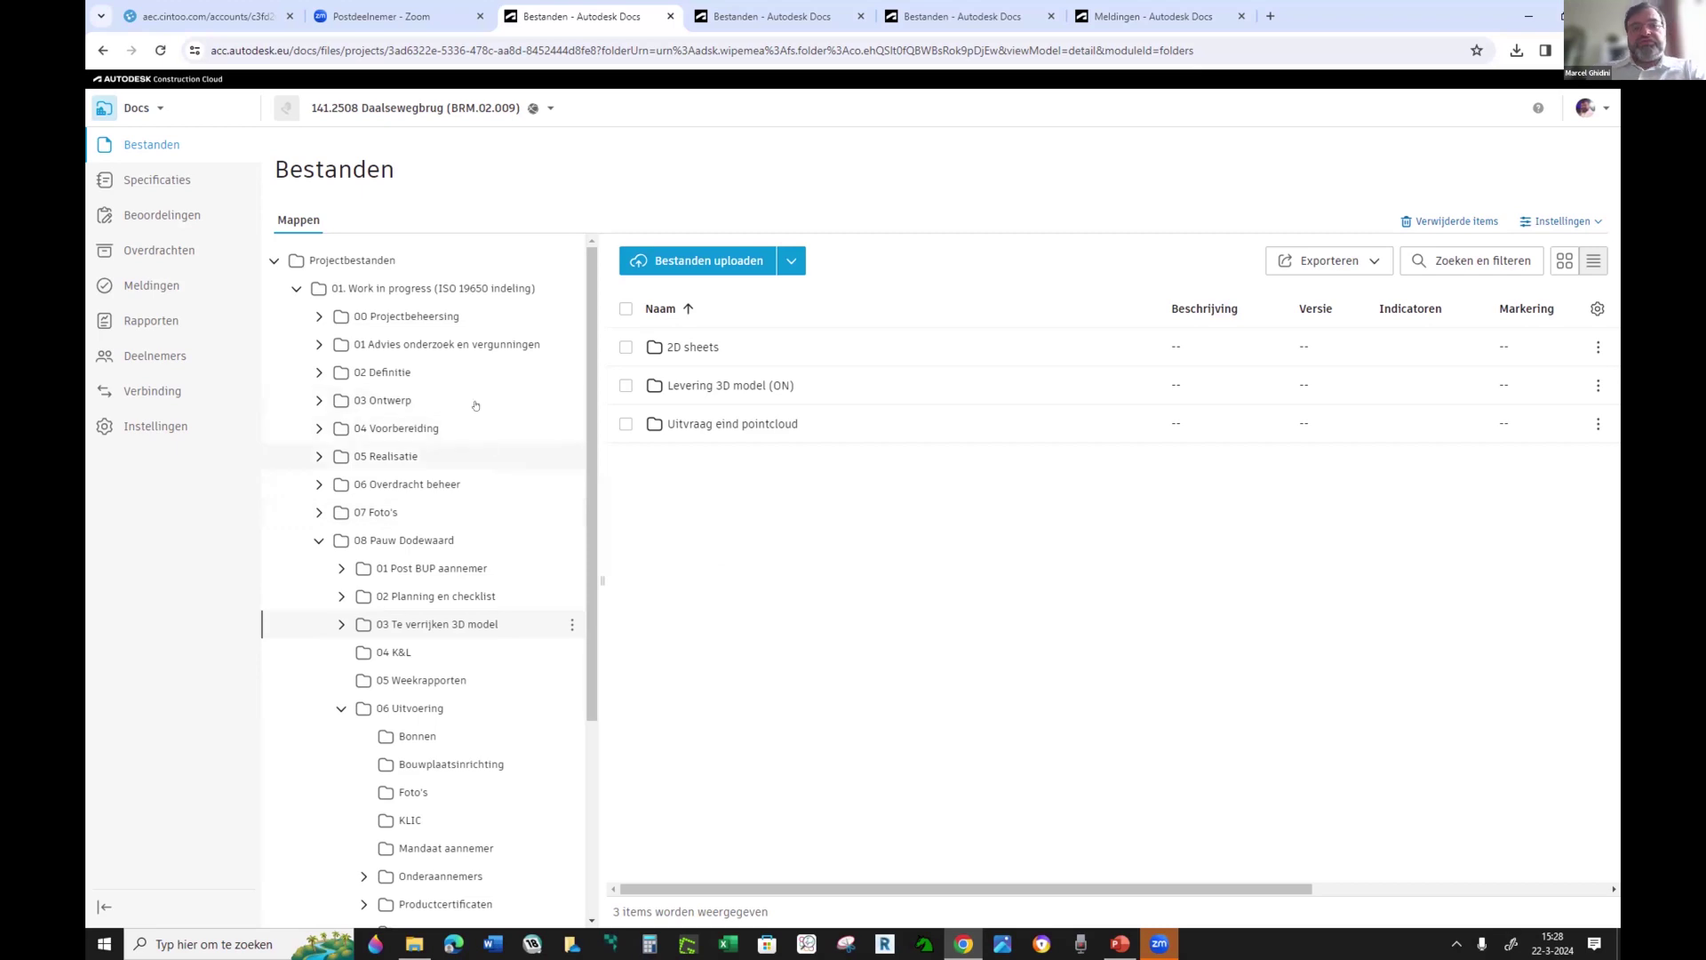
# Review the project's top-level folders and the subfolders of 01. Work in progress, including 08 Pauw Dodewaard
pyautogui.click(296, 288)
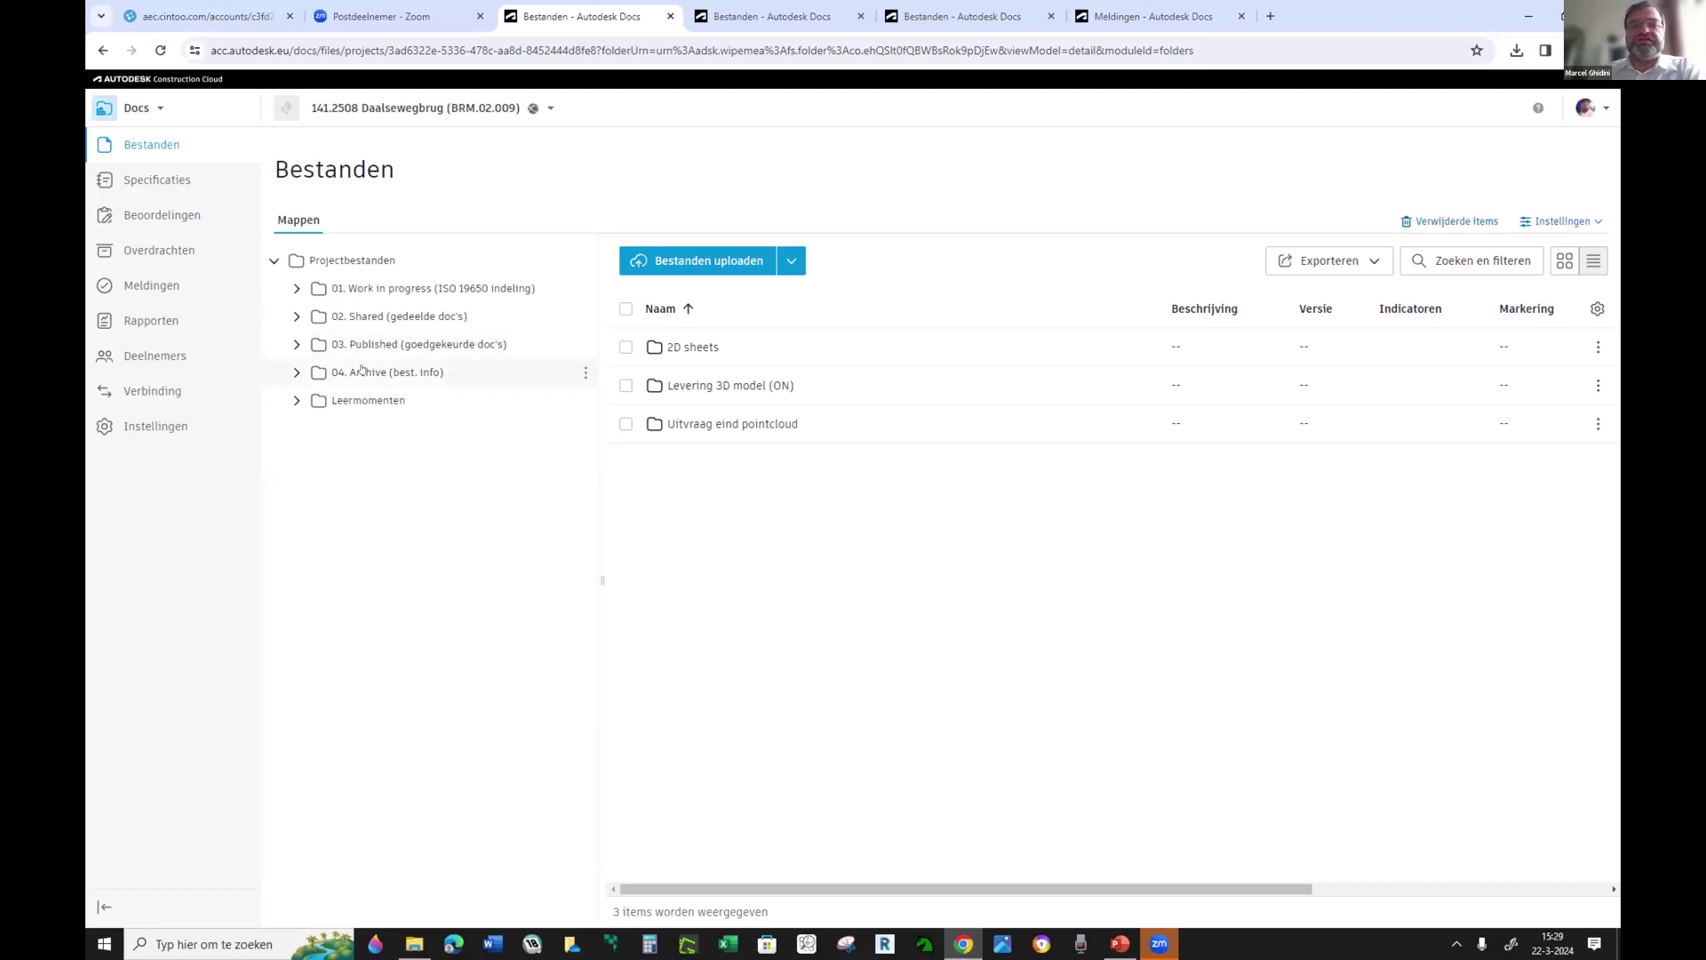
pyautogui.click(296, 287)
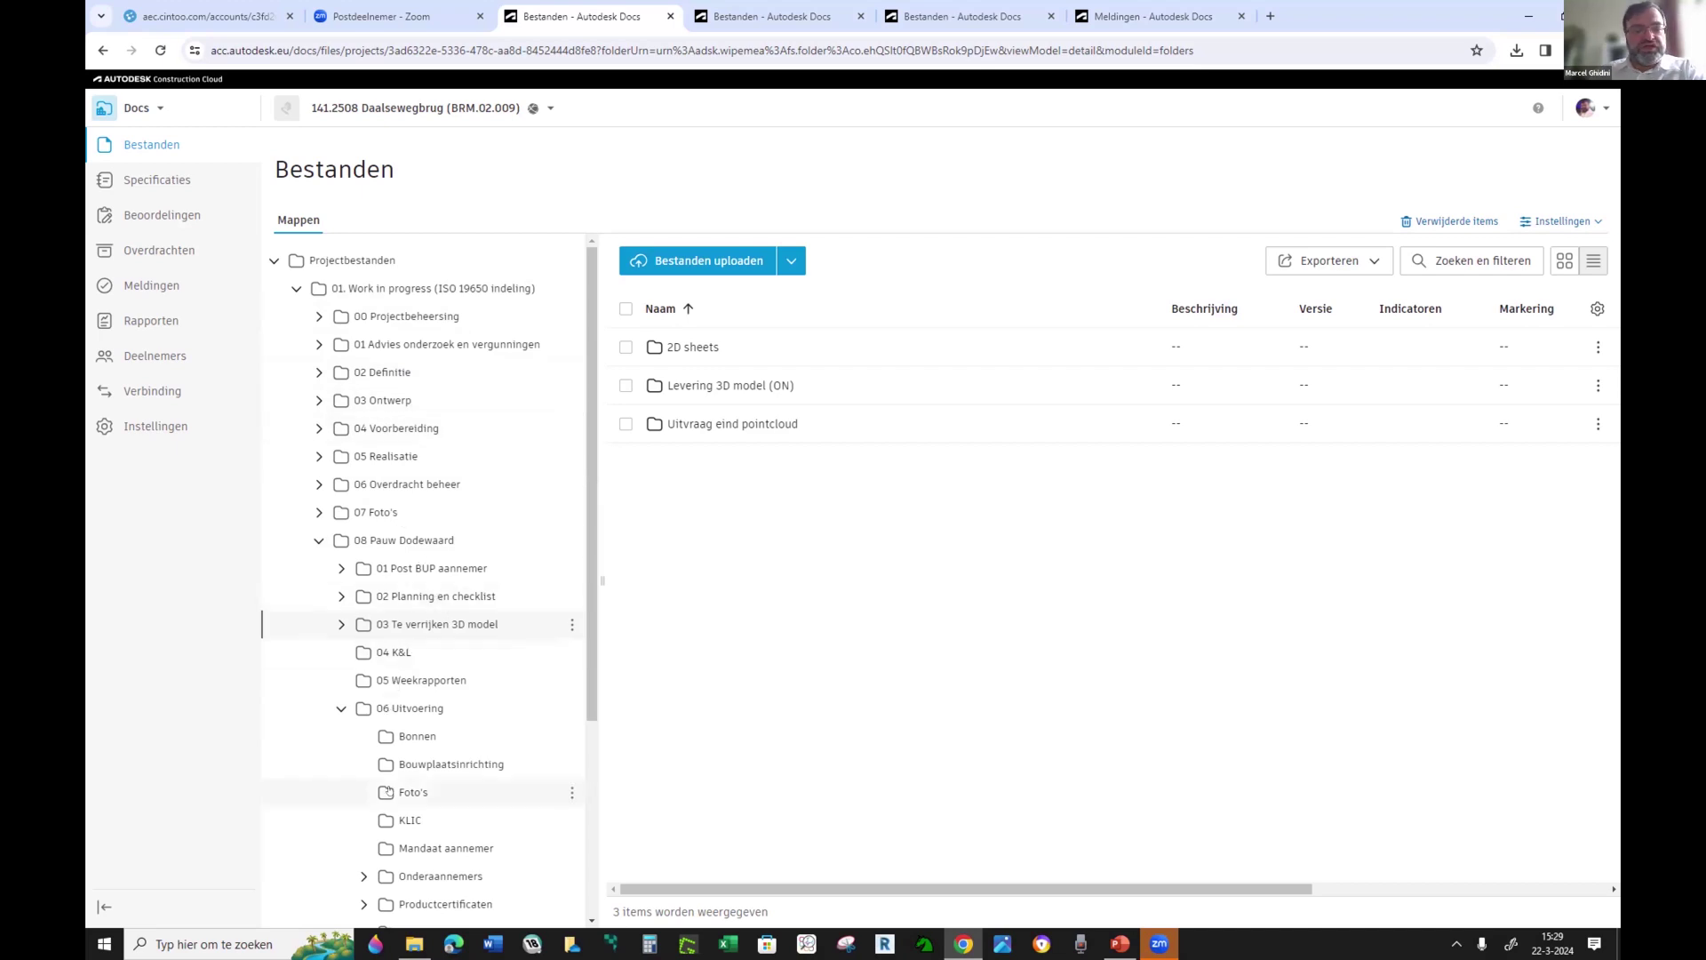
pyautogui.scroll(-1, 336, 541)
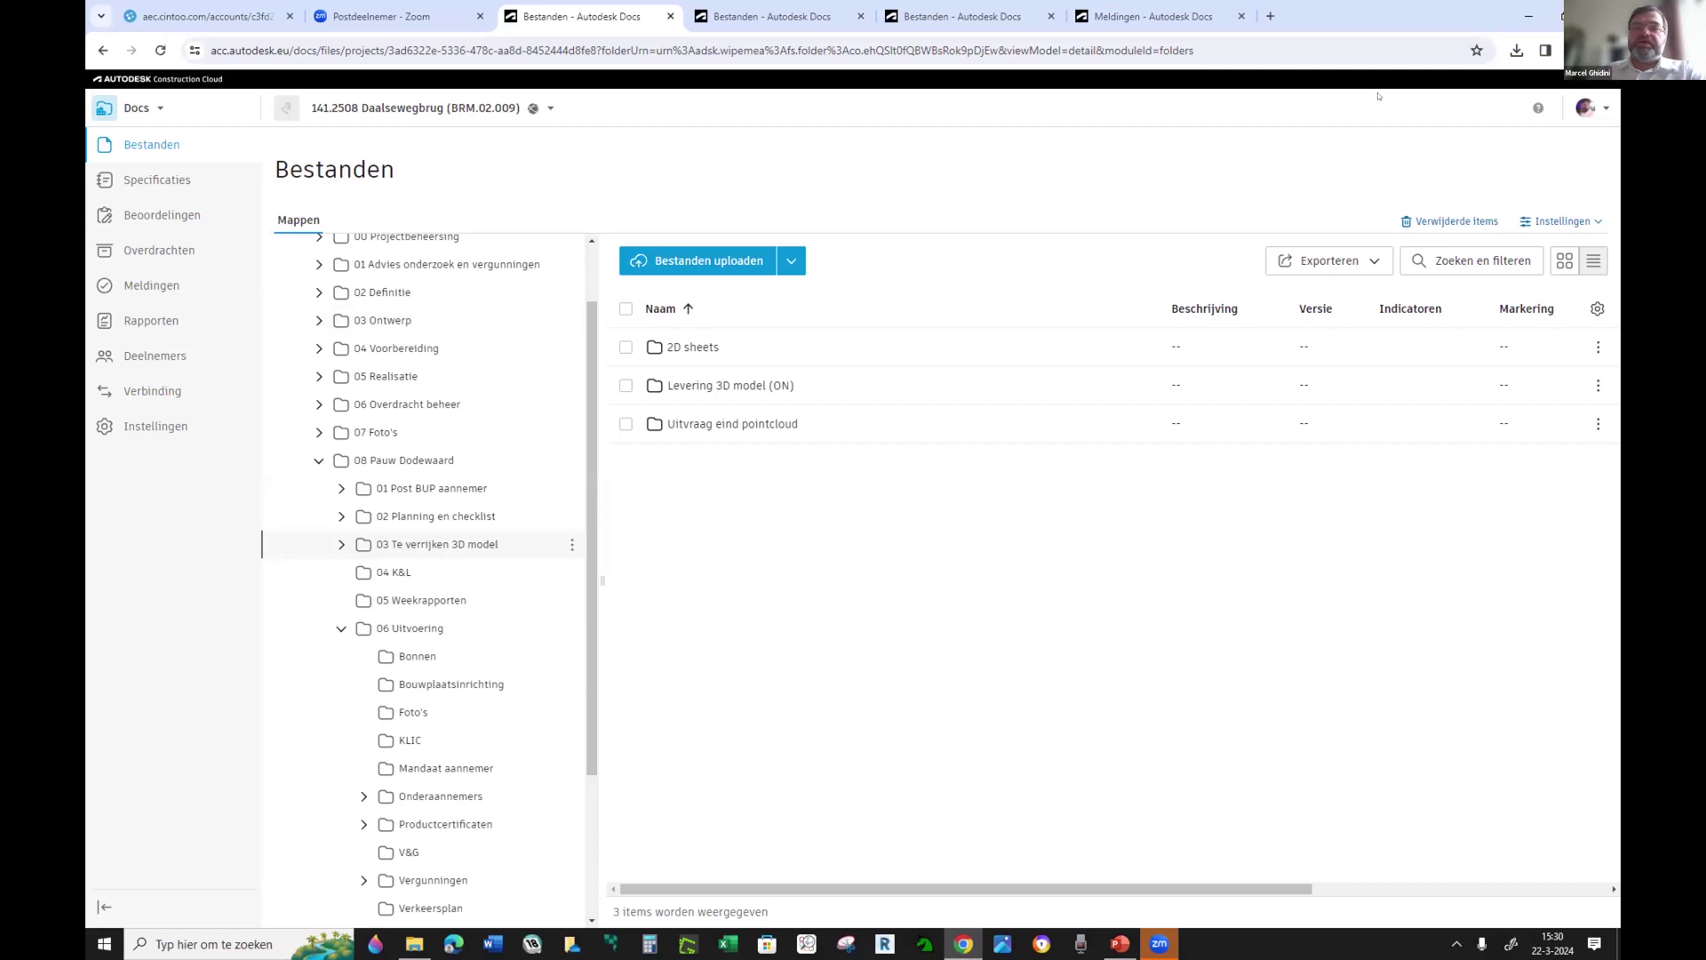
# Switch to the BLD22039 - Daalsewegbrug.rvt model in a maximized window and highlight the road surfaces on both sides of the bridge
pyautogui.press('super+Down')
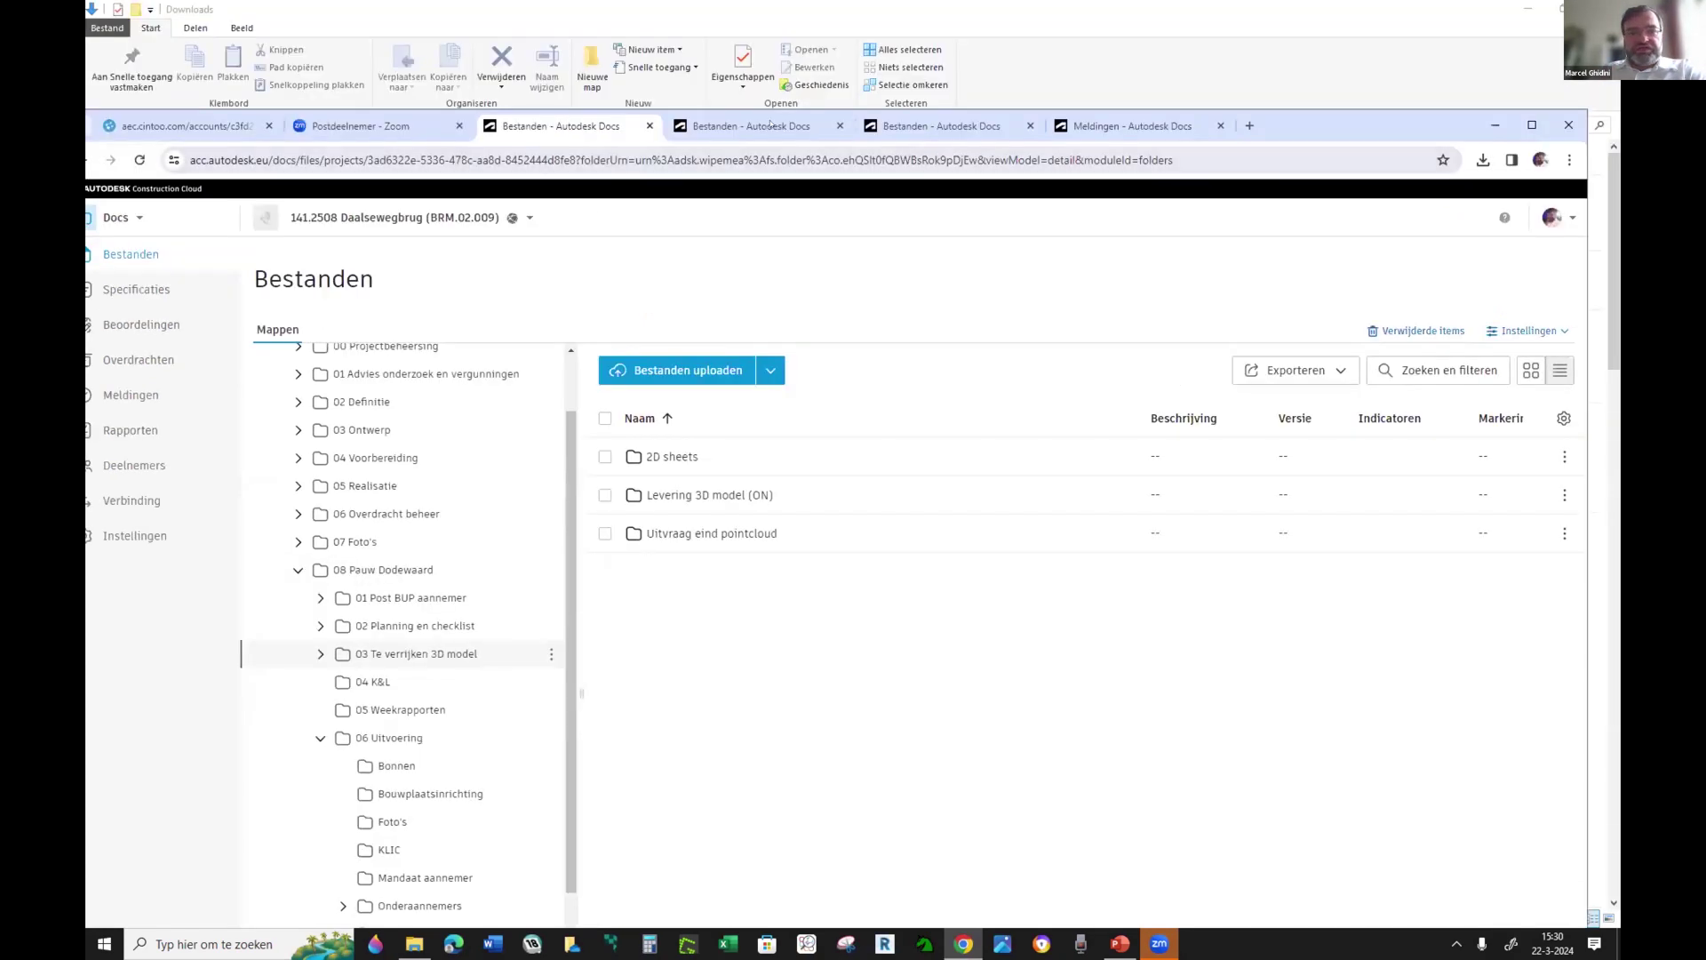
pyautogui.click(751, 125)
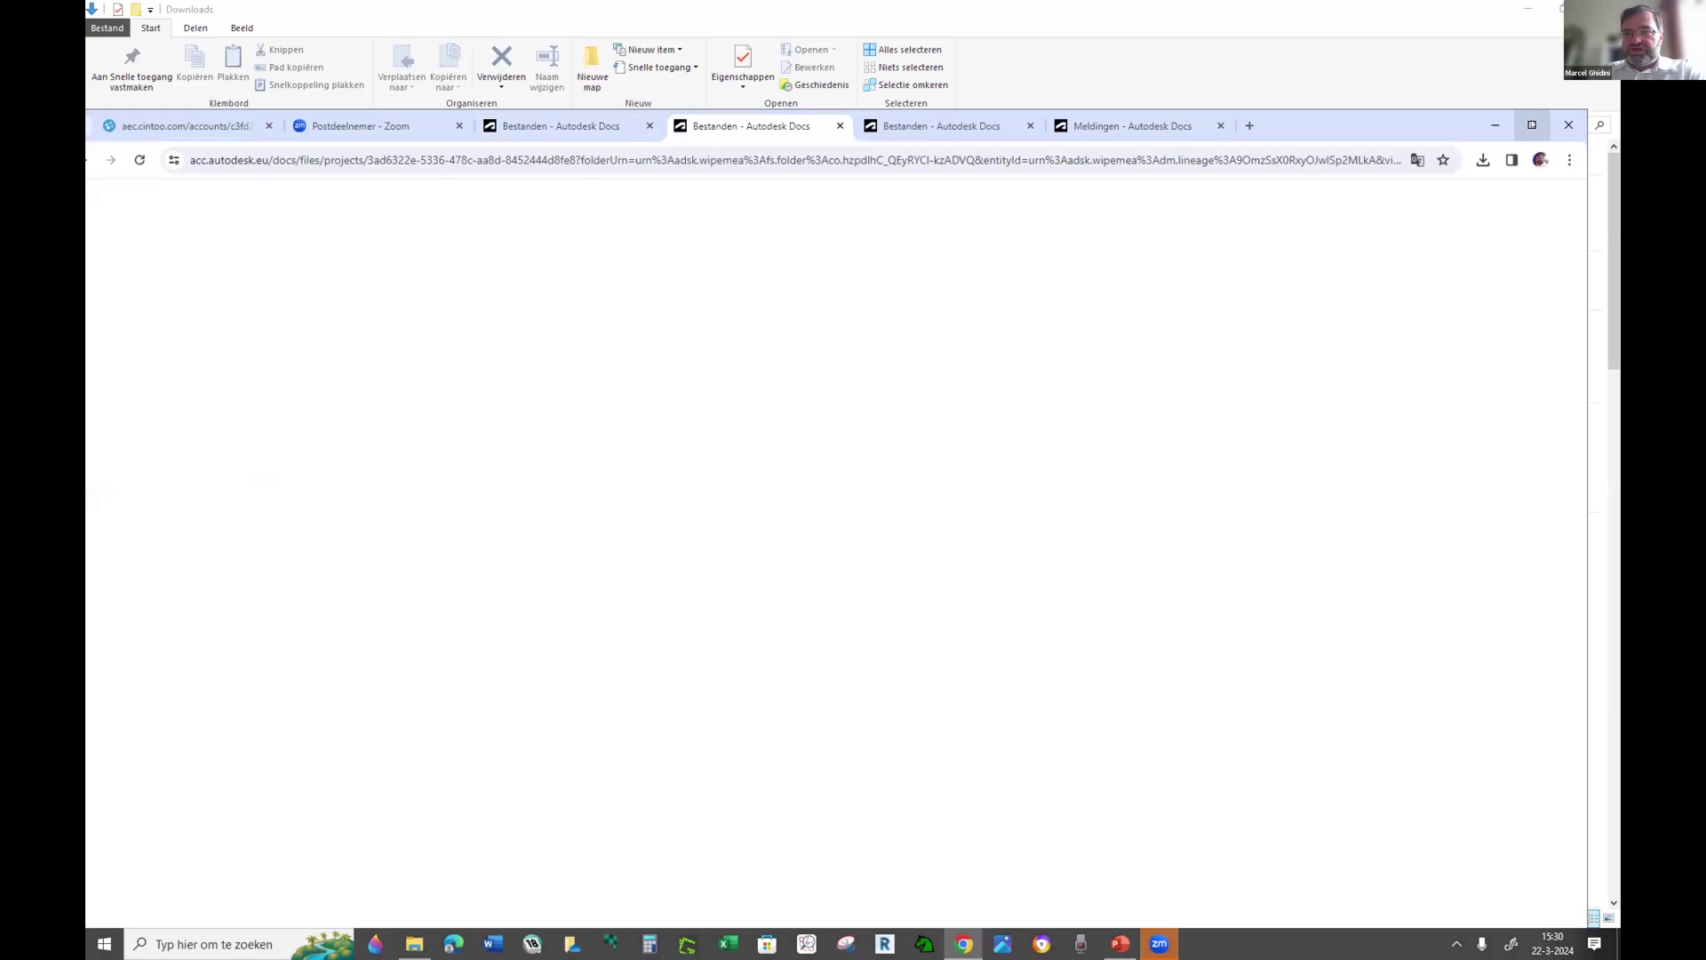
pyautogui.click(1531, 125)
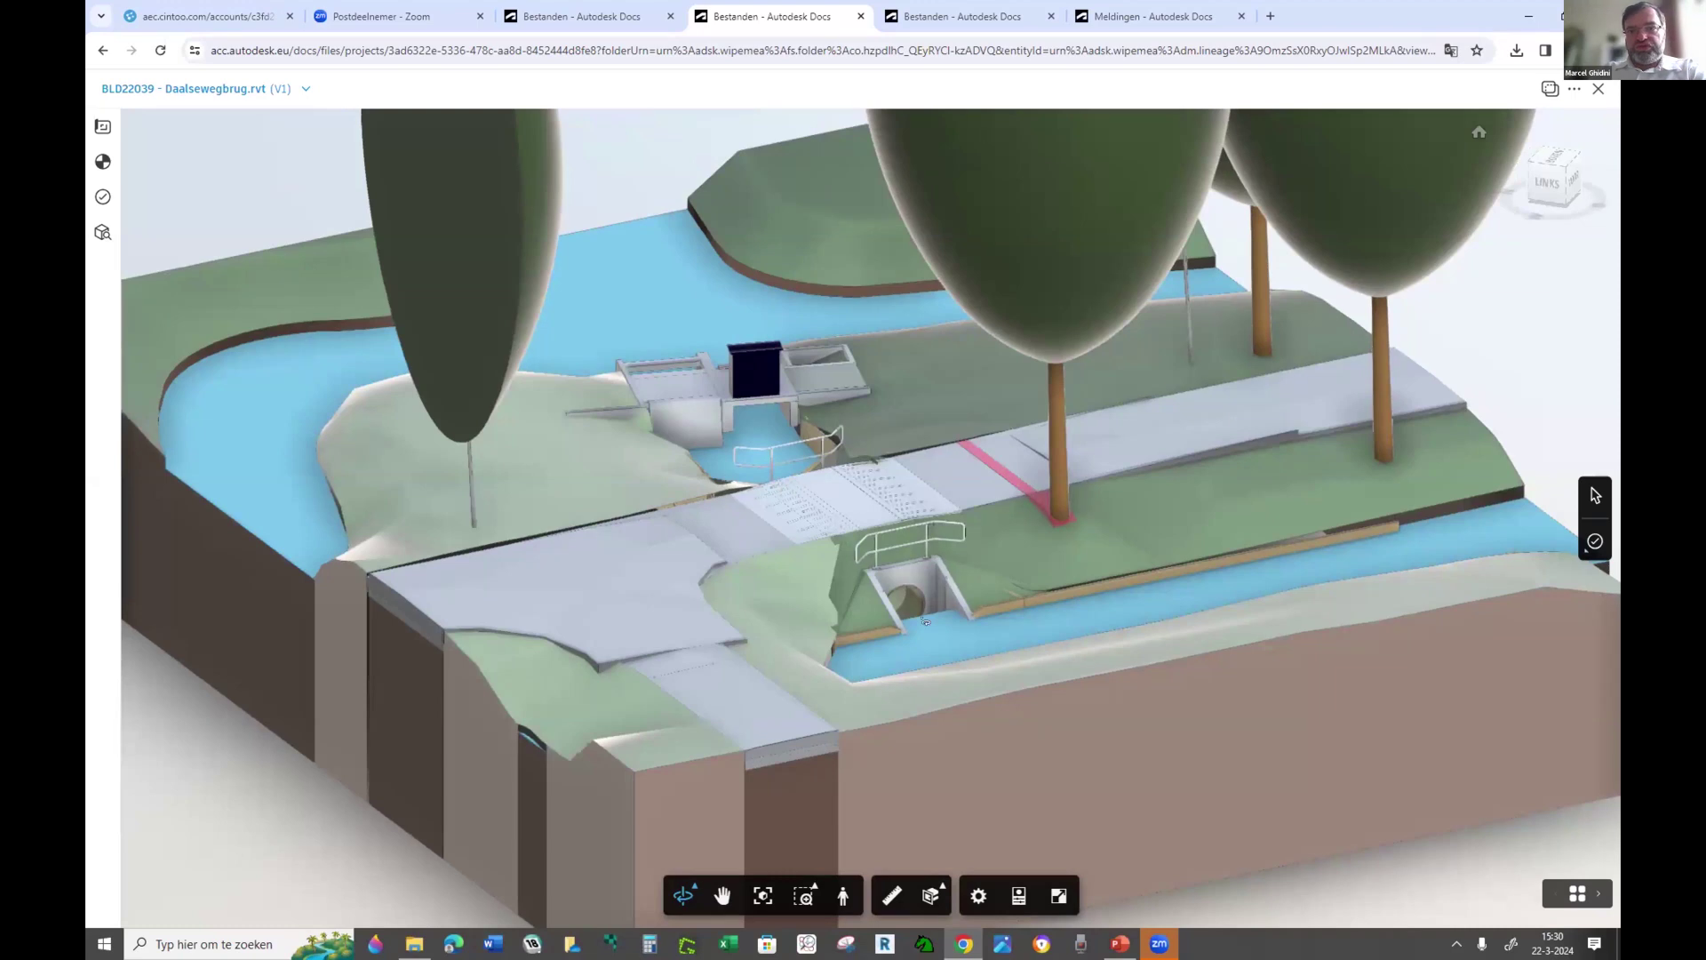
pyautogui.click(655, 632)
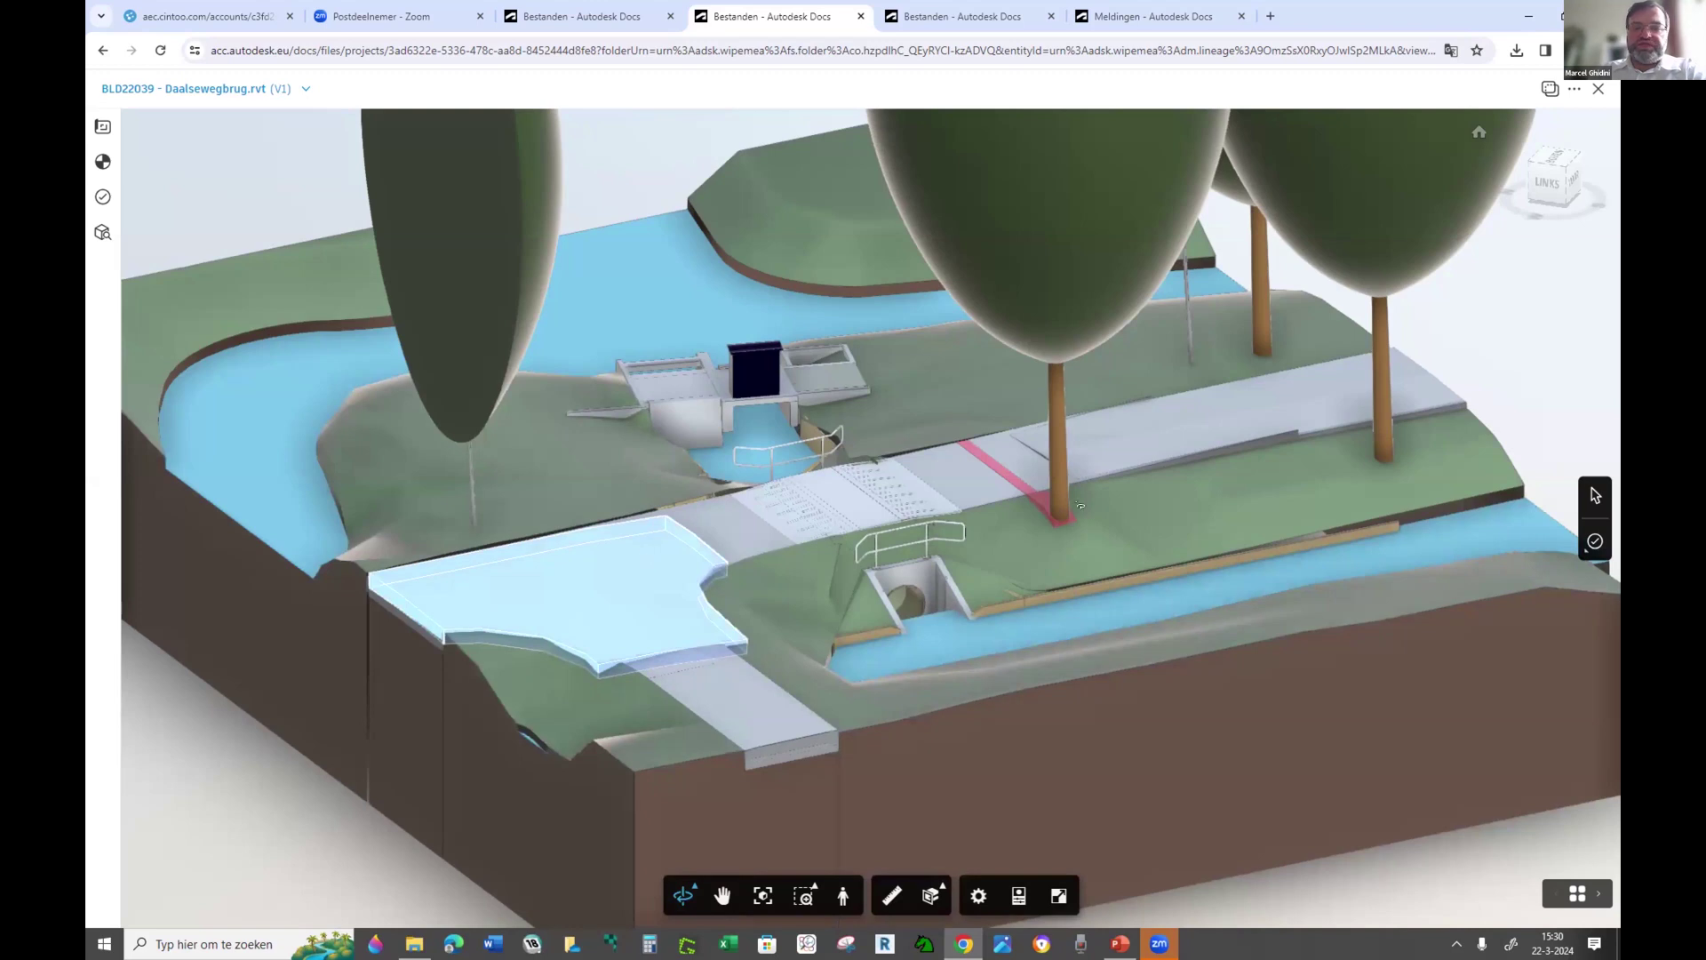
pyautogui.click(1240, 393)
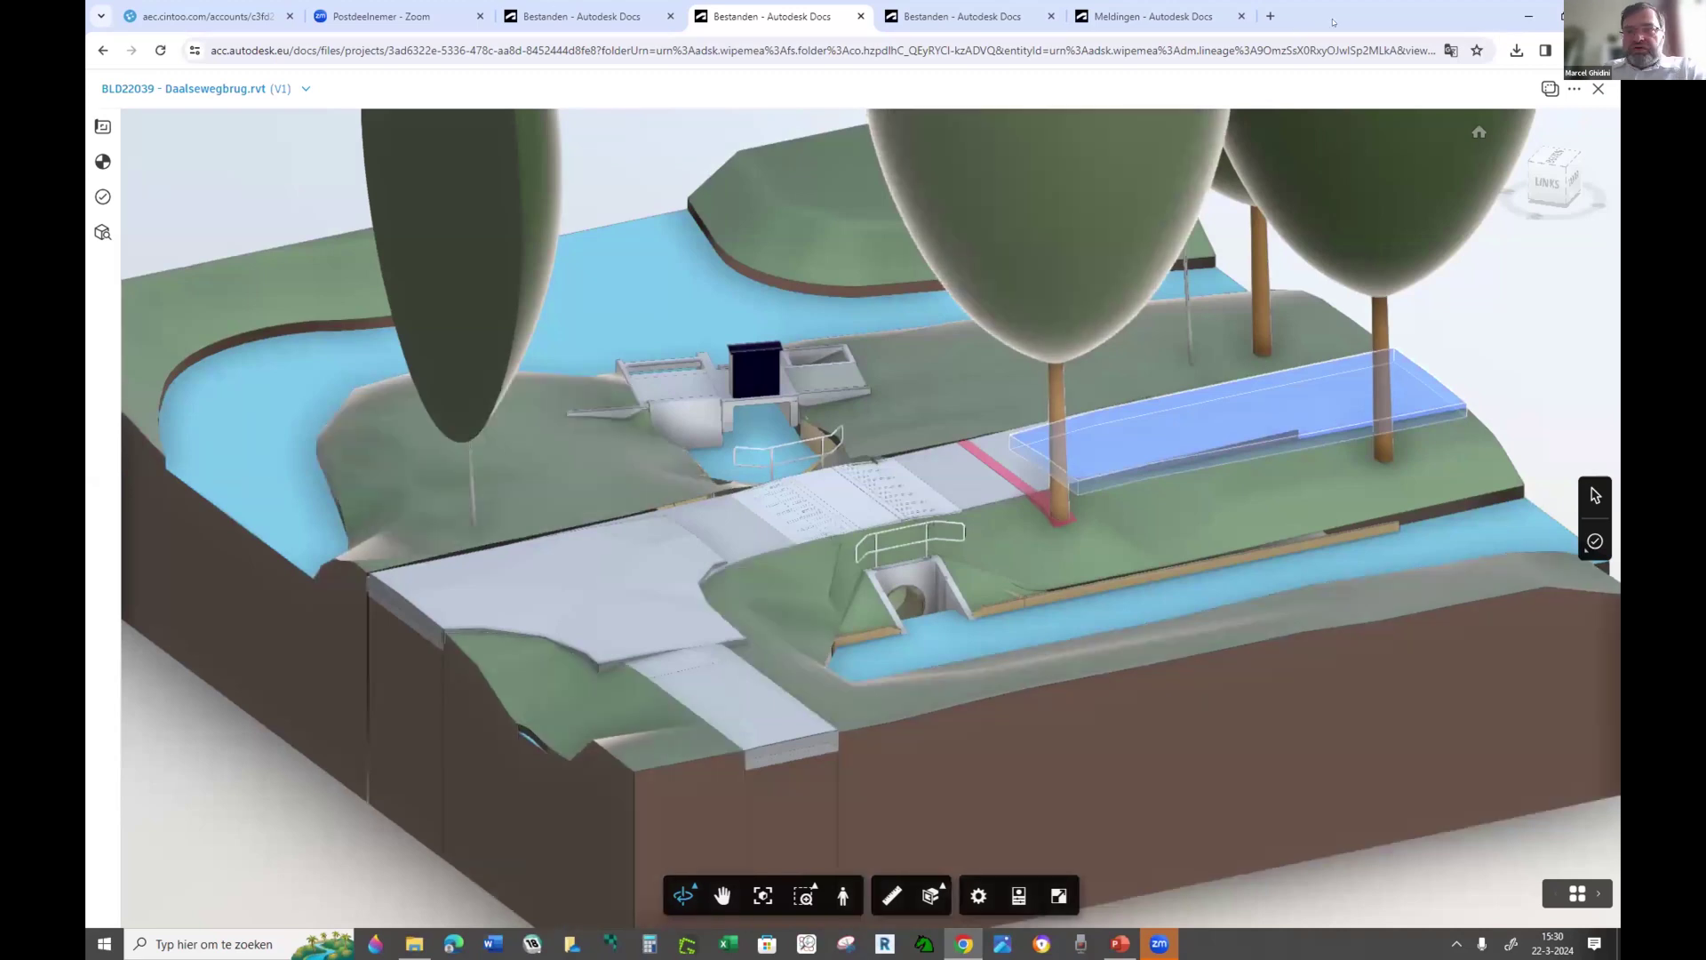
# Switch to the open BLD22039 - Daalsewegbrug_def.rvt model and maximize its window
pyautogui.press('super+Down')
pyautogui.hotkey('ctrl', 'Tab')
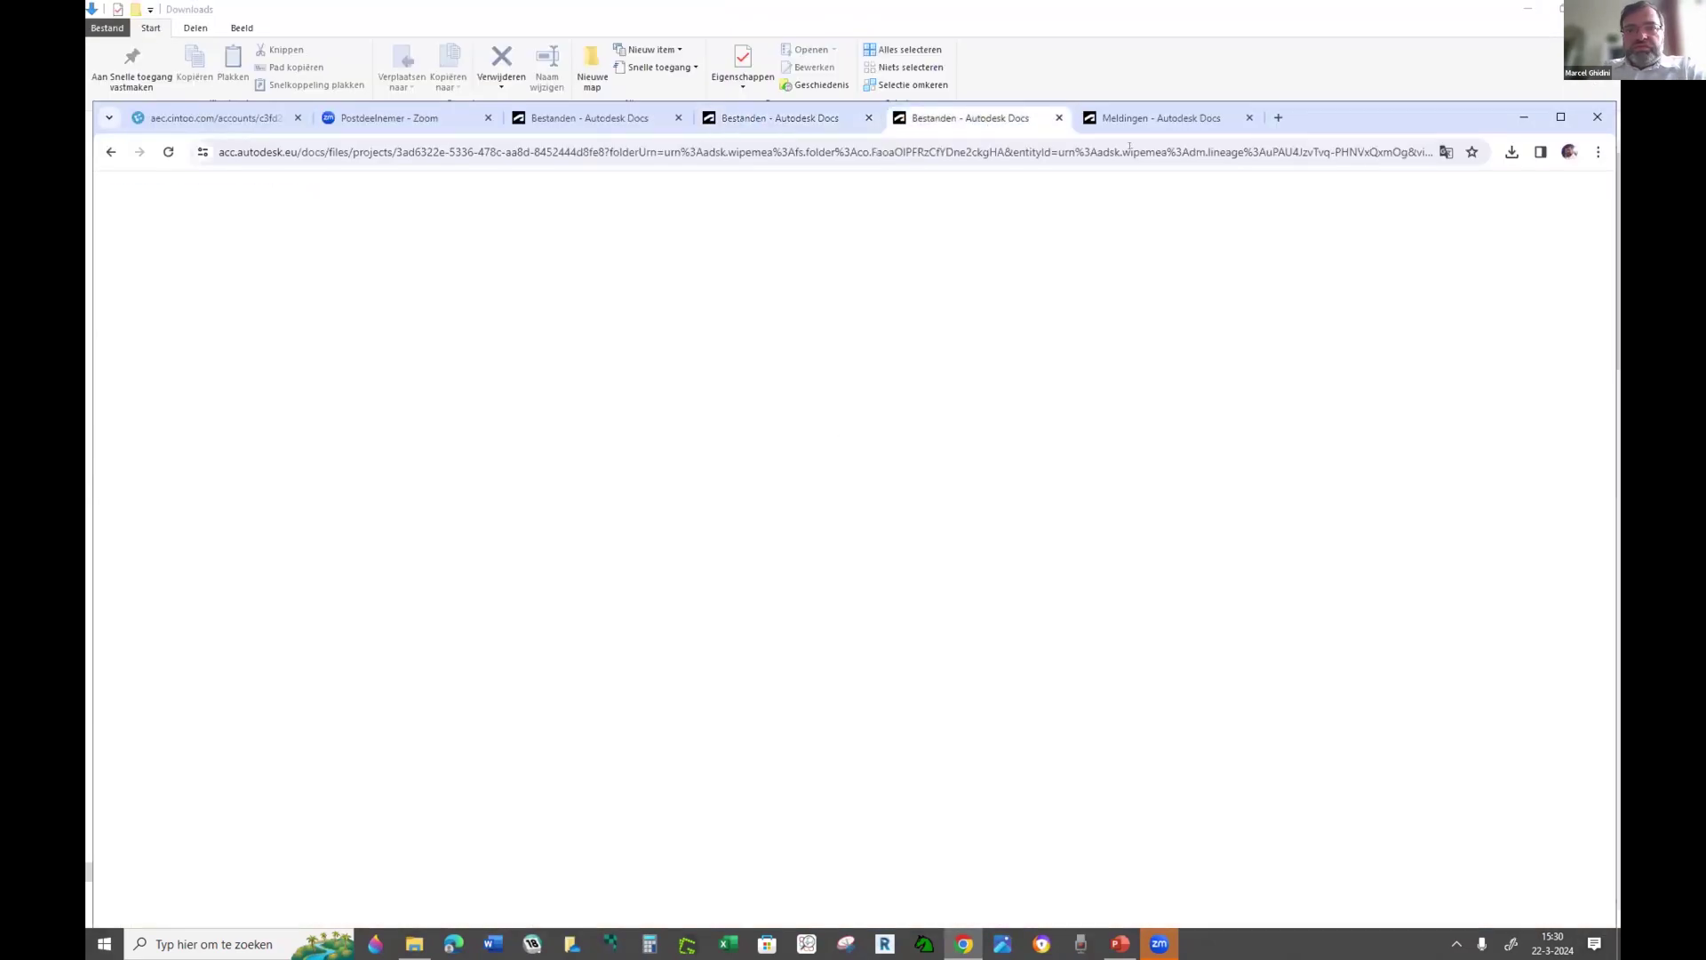
pyautogui.doubleClick(1304, 108)
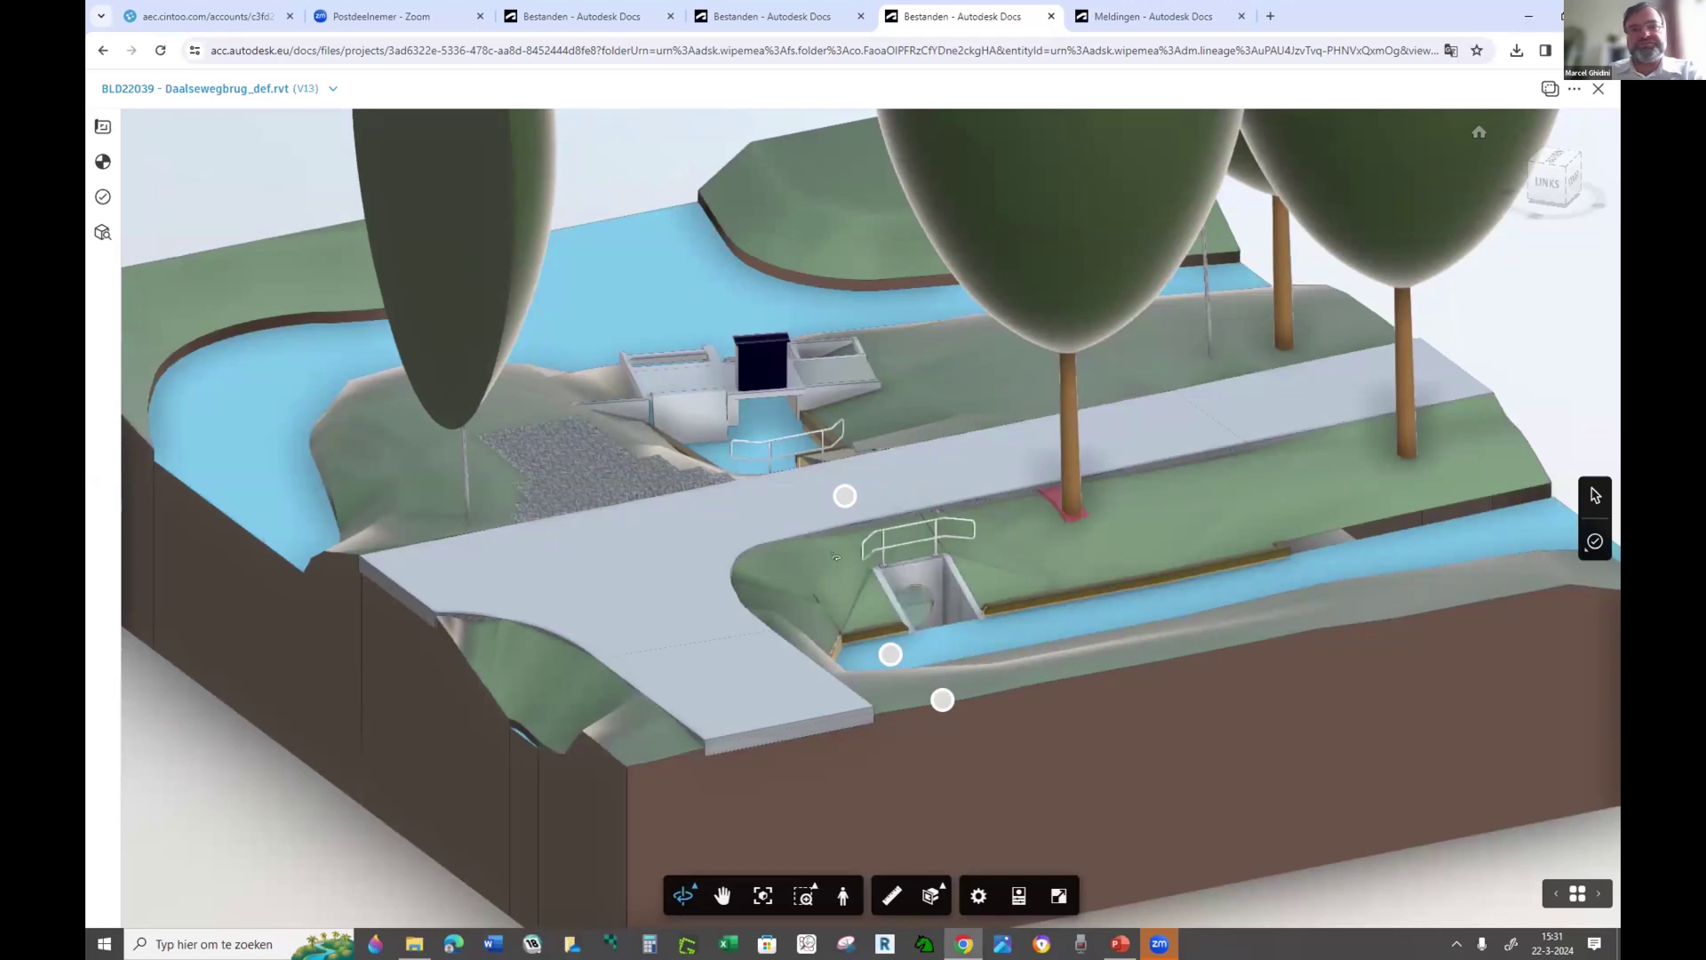
# Examine the properties of the Uitstroombak at the culvert outlet, from Data through Phasing, and close them
pyautogui.click(933, 586)
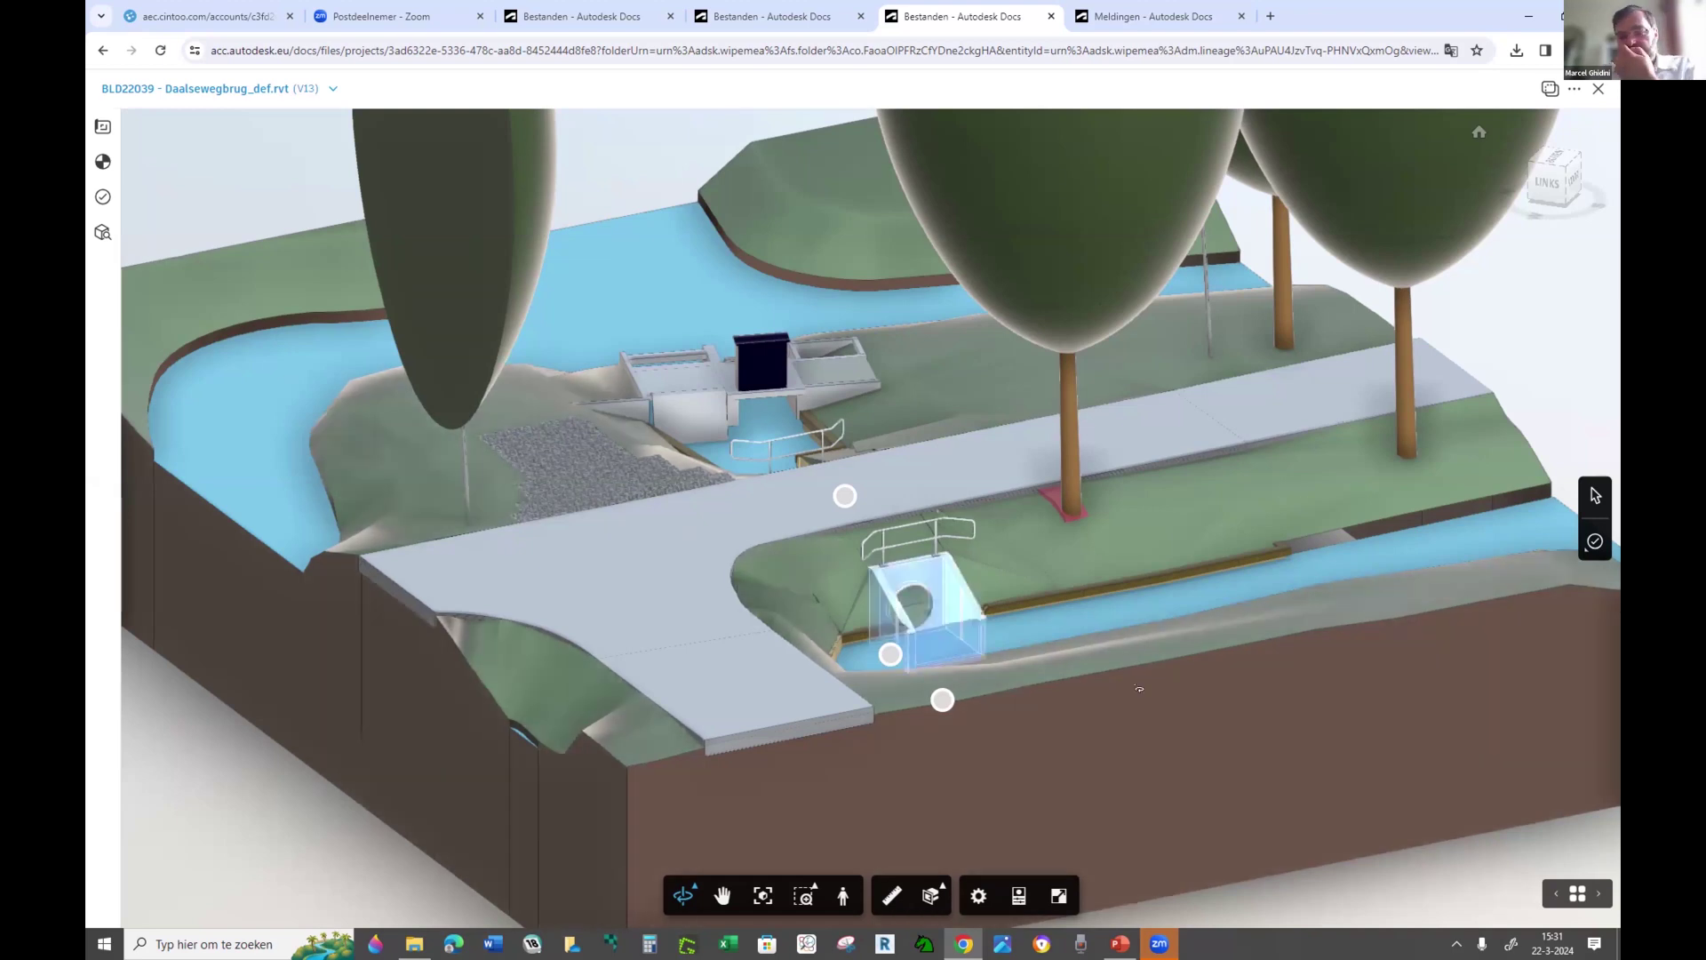
pyautogui.click(1017, 895)
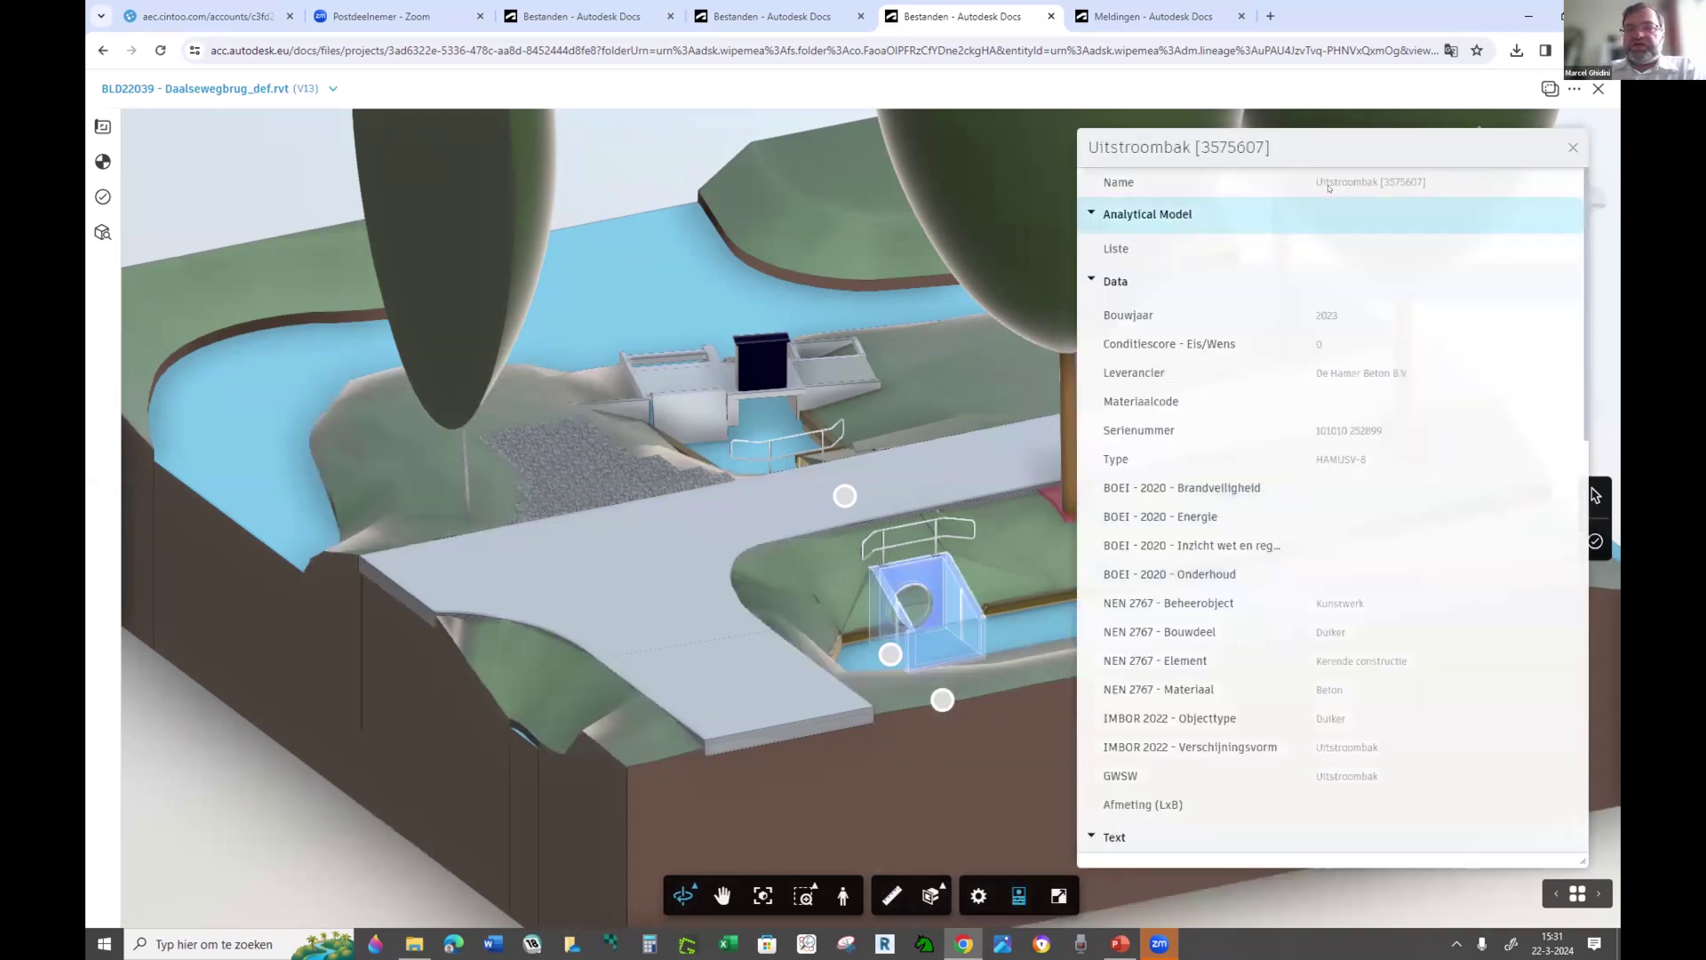
pyautogui.moveTo(1322, 136); pyautogui.dragTo(1303, 116)
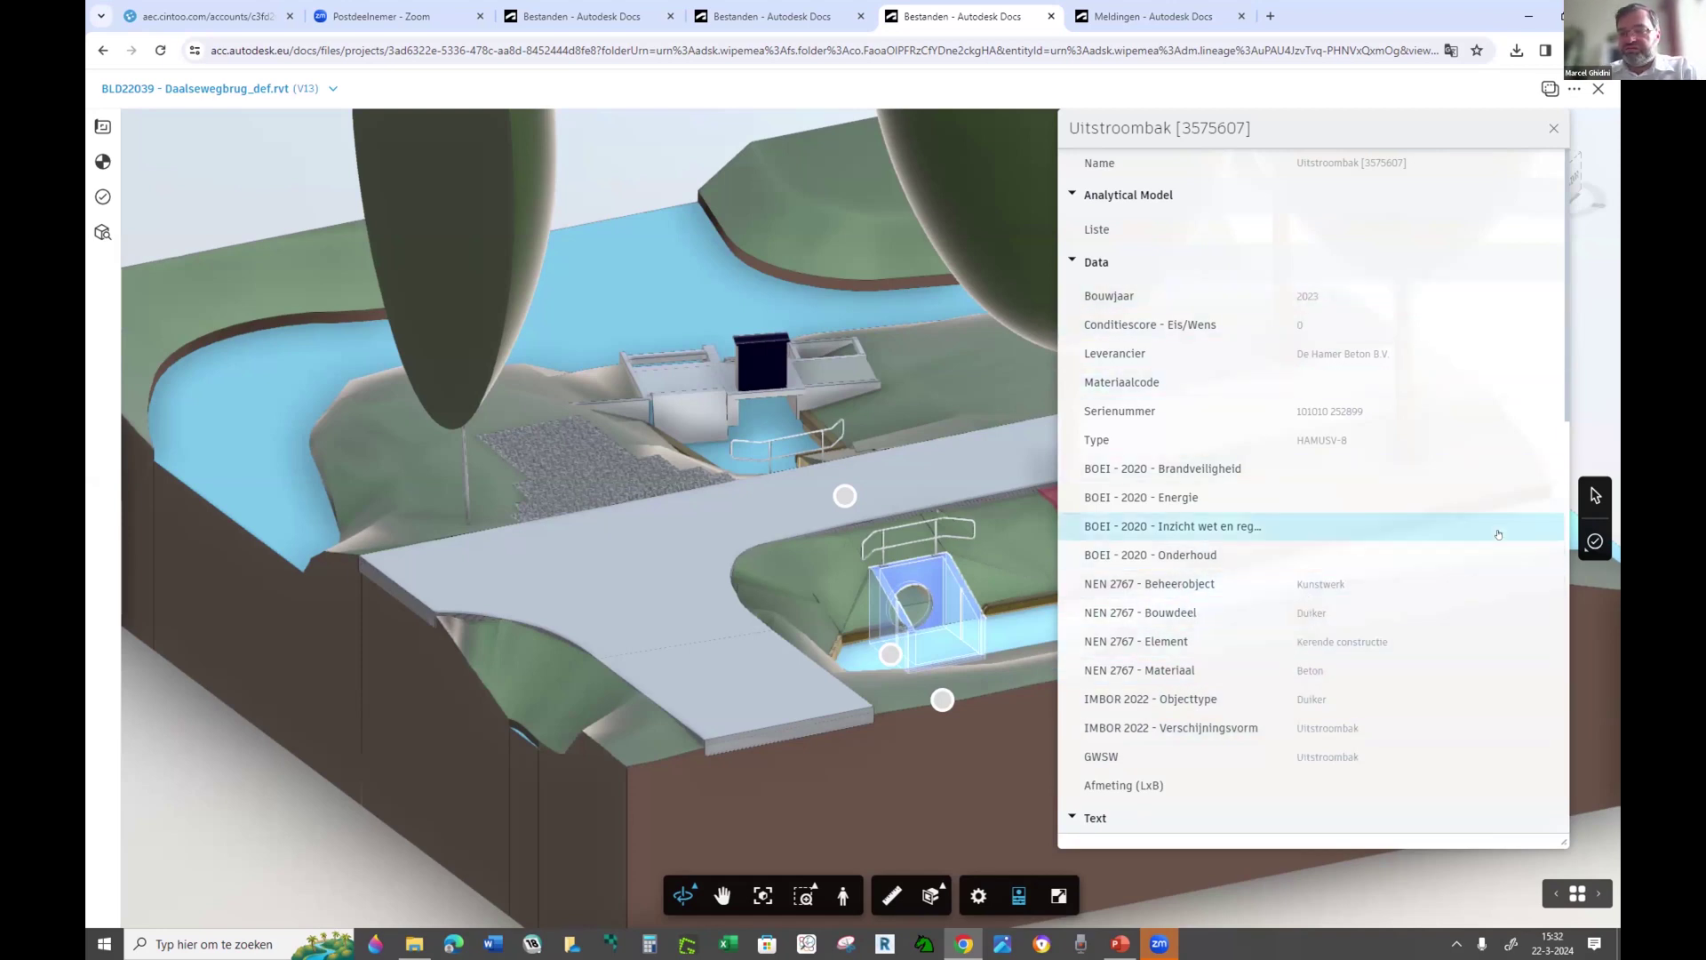
pyautogui.scroll(-3, 1343, 646)
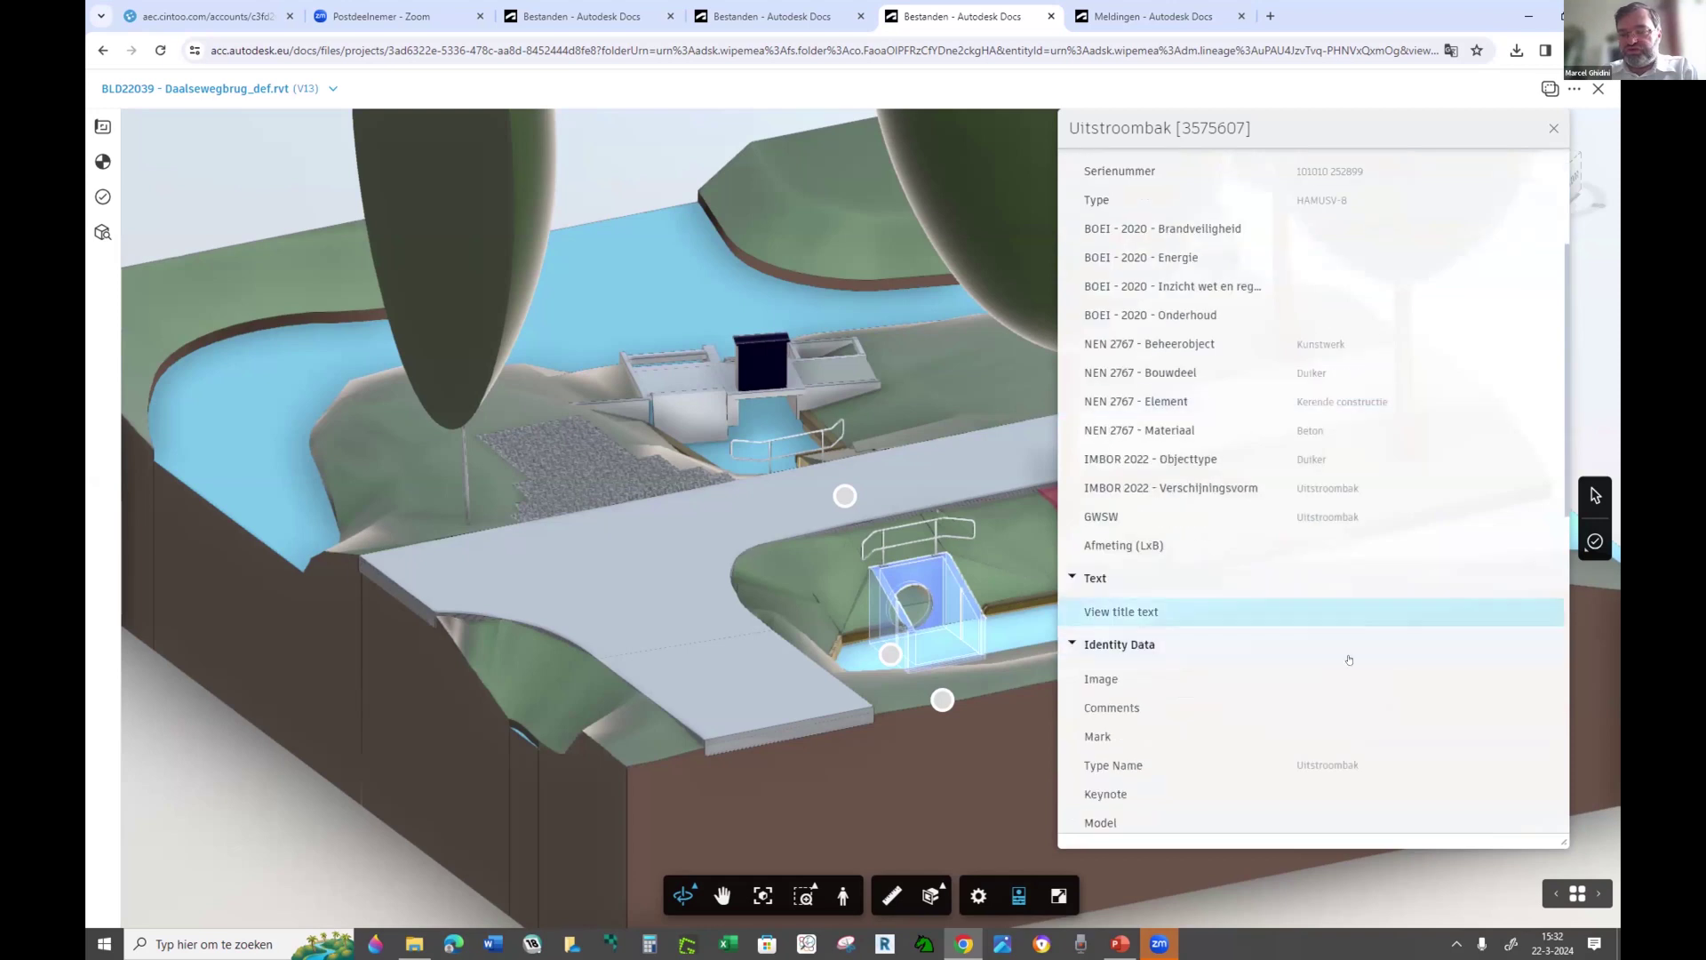
pyautogui.scroll(-10, 1343, 646)
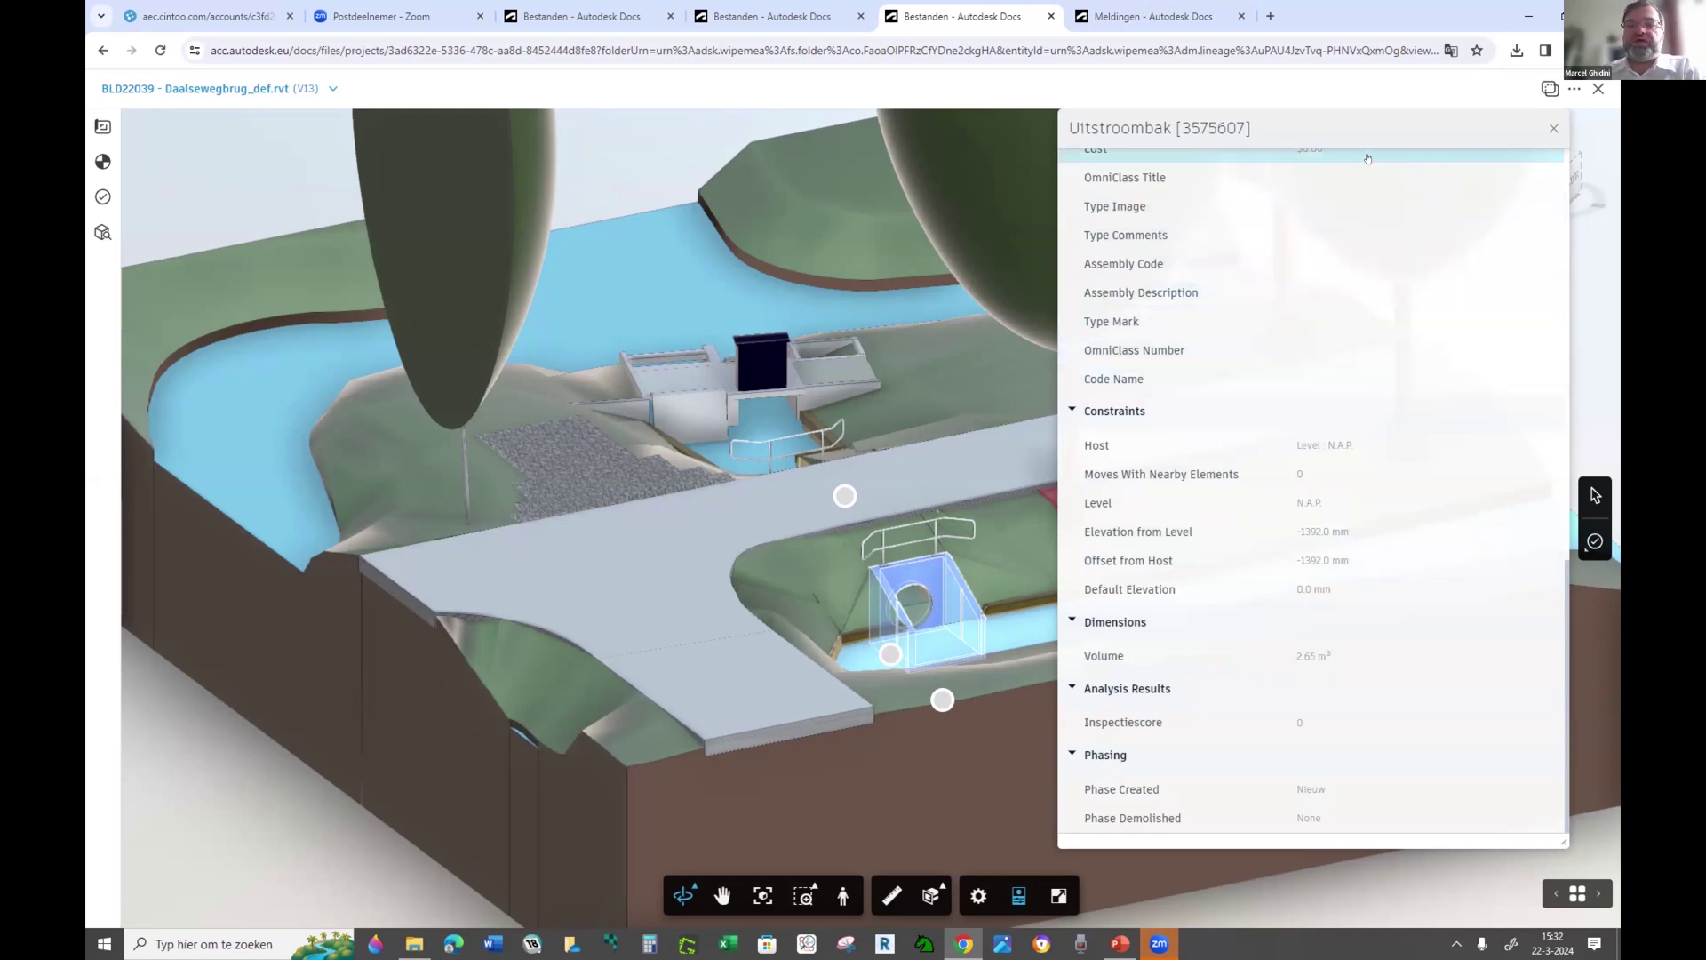
pyautogui.click(1552, 127)
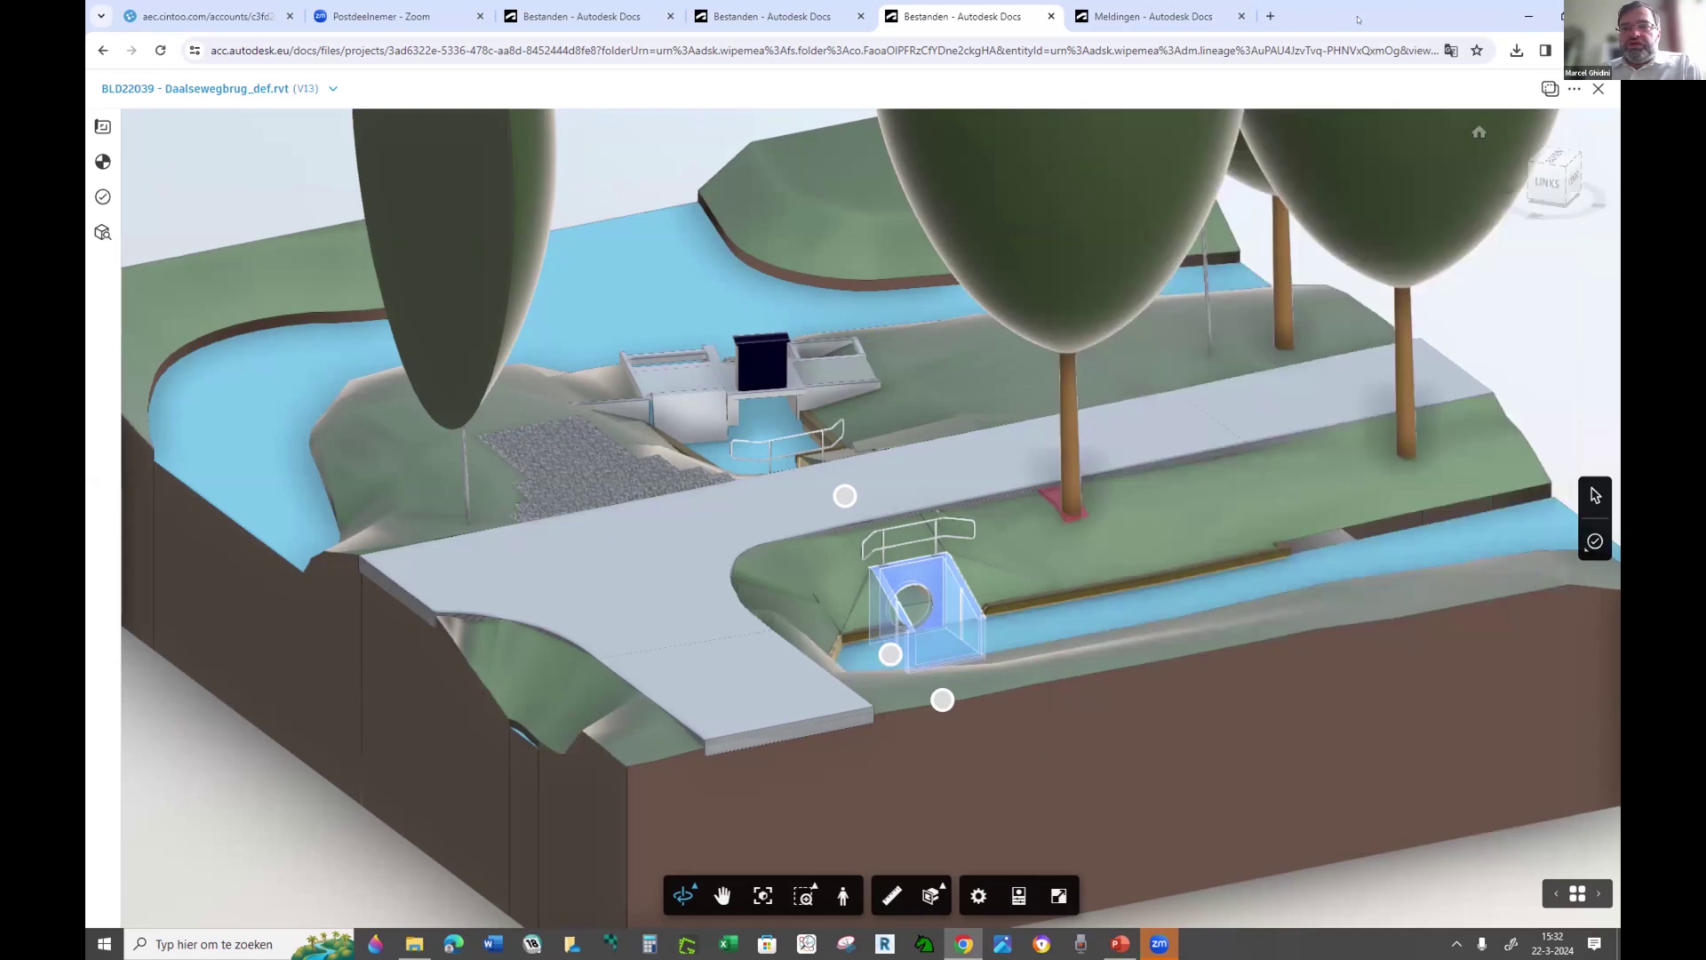
# Switch to the project's Meldingen, open issue 19 about kespen under the outflow boxes, and open its linked model BLD22039 - Daalsewegbrug_def.rvt
pyautogui.doubleClick(1333, 16)
pyautogui.click(1153, 85)
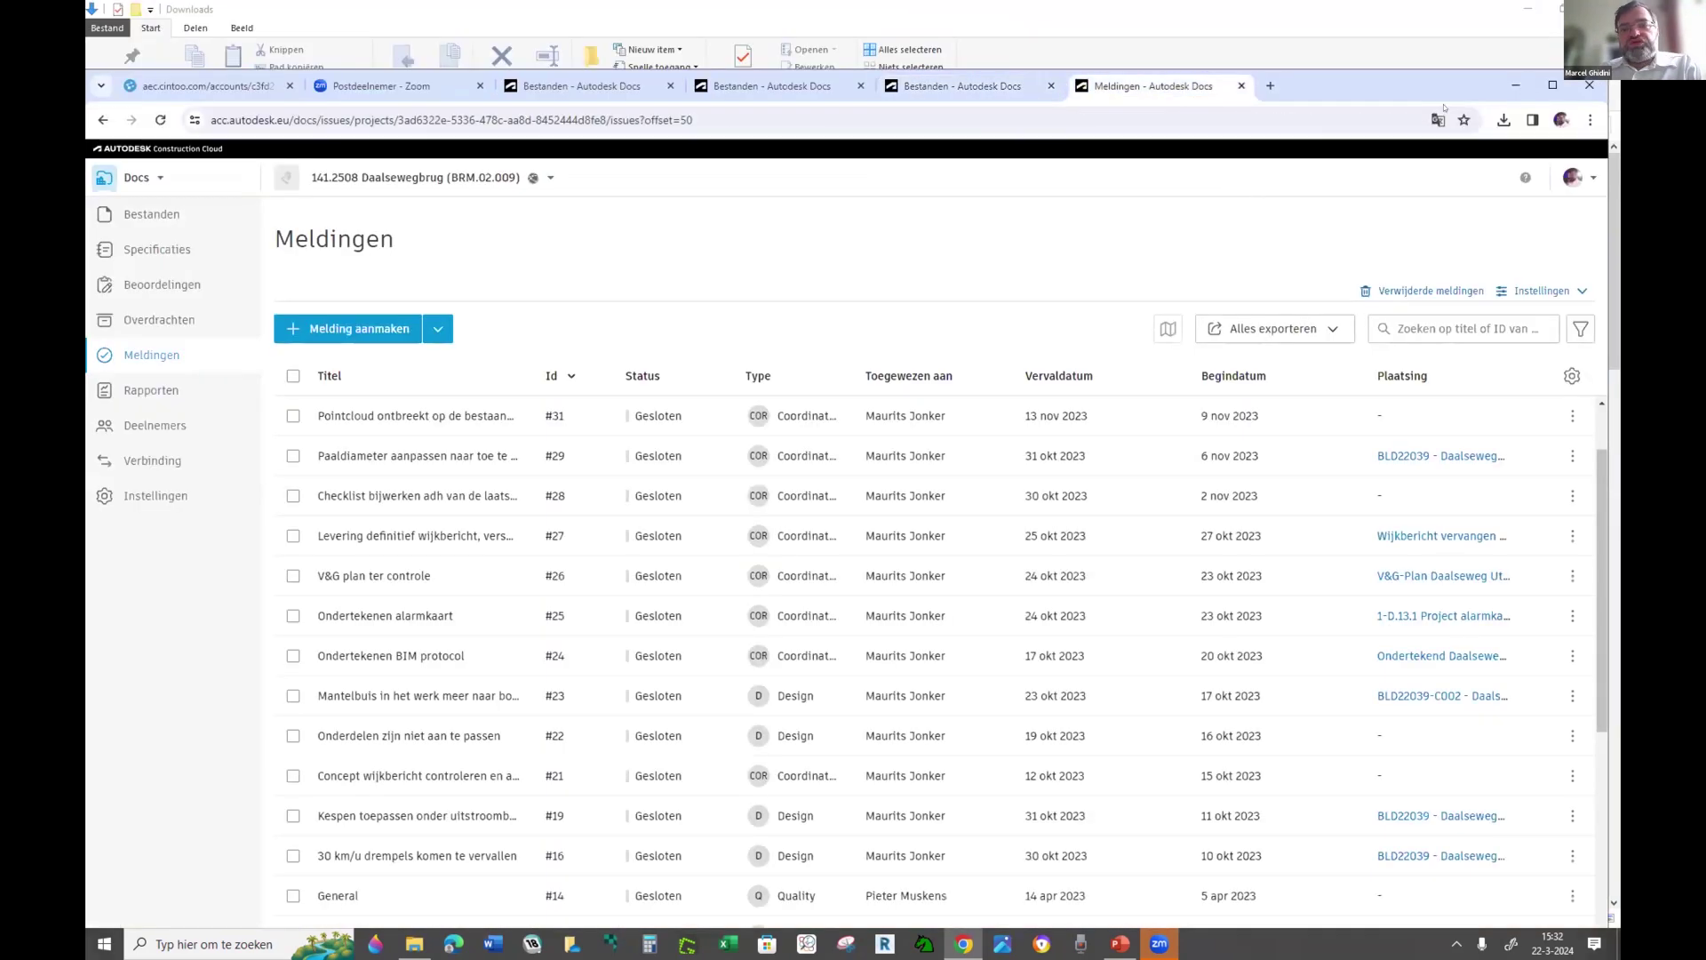
pyautogui.doubleClick(1442, 85)
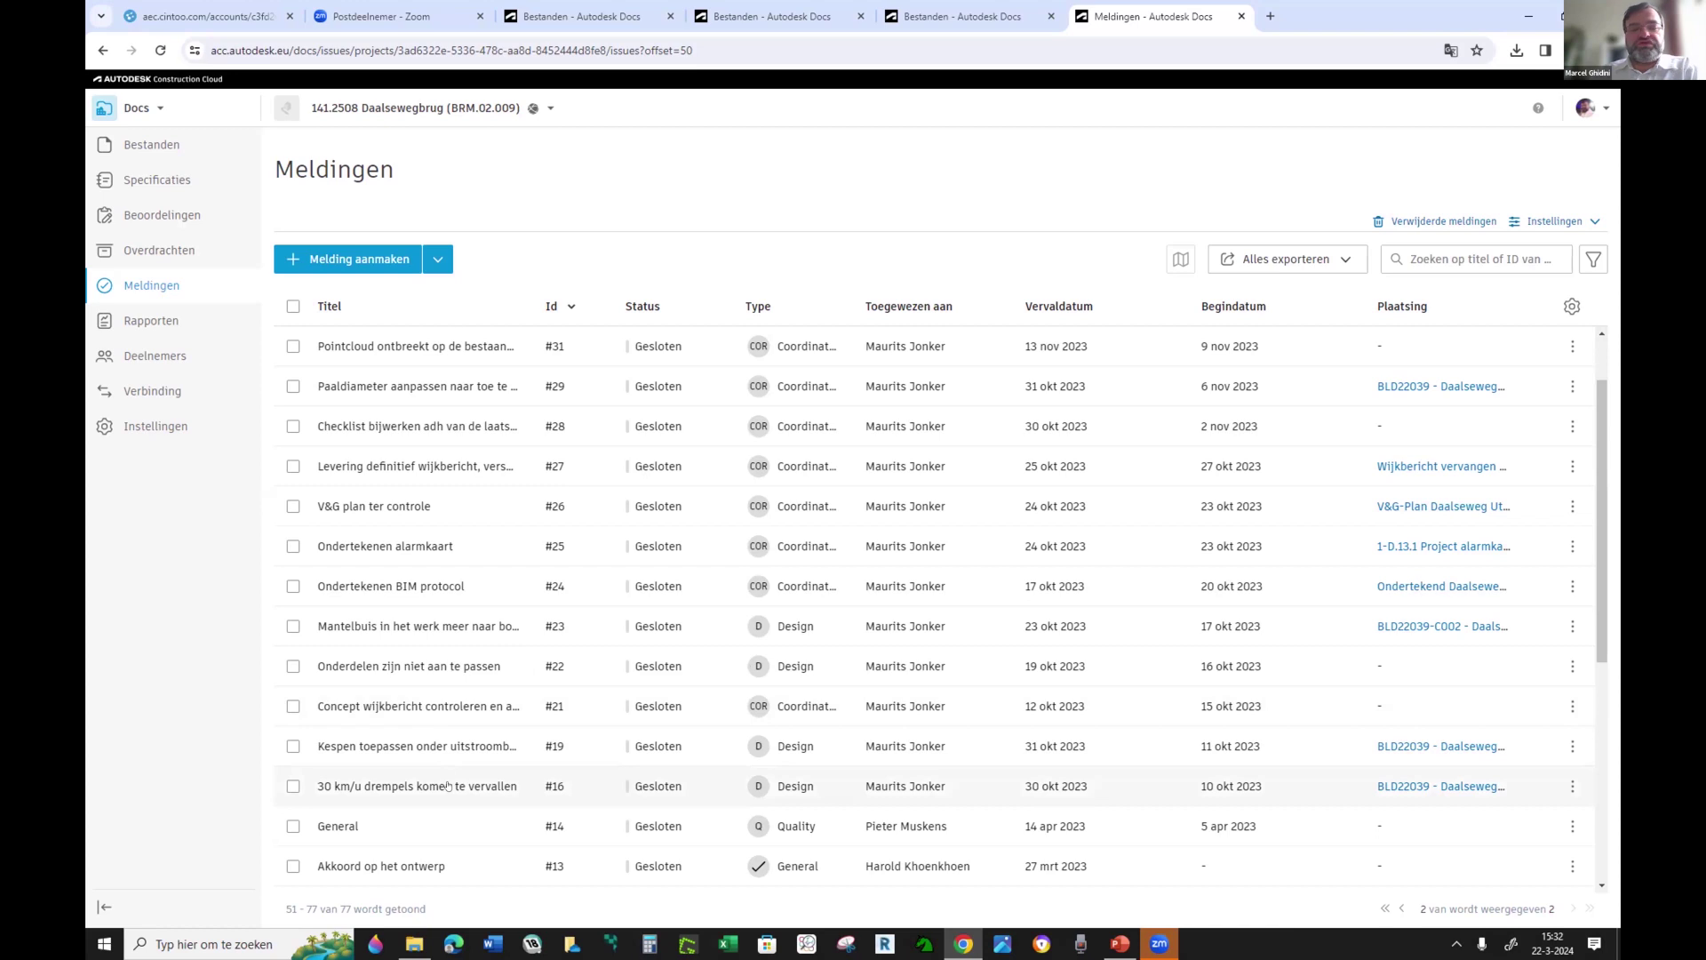
pyautogui.click(349, 751)
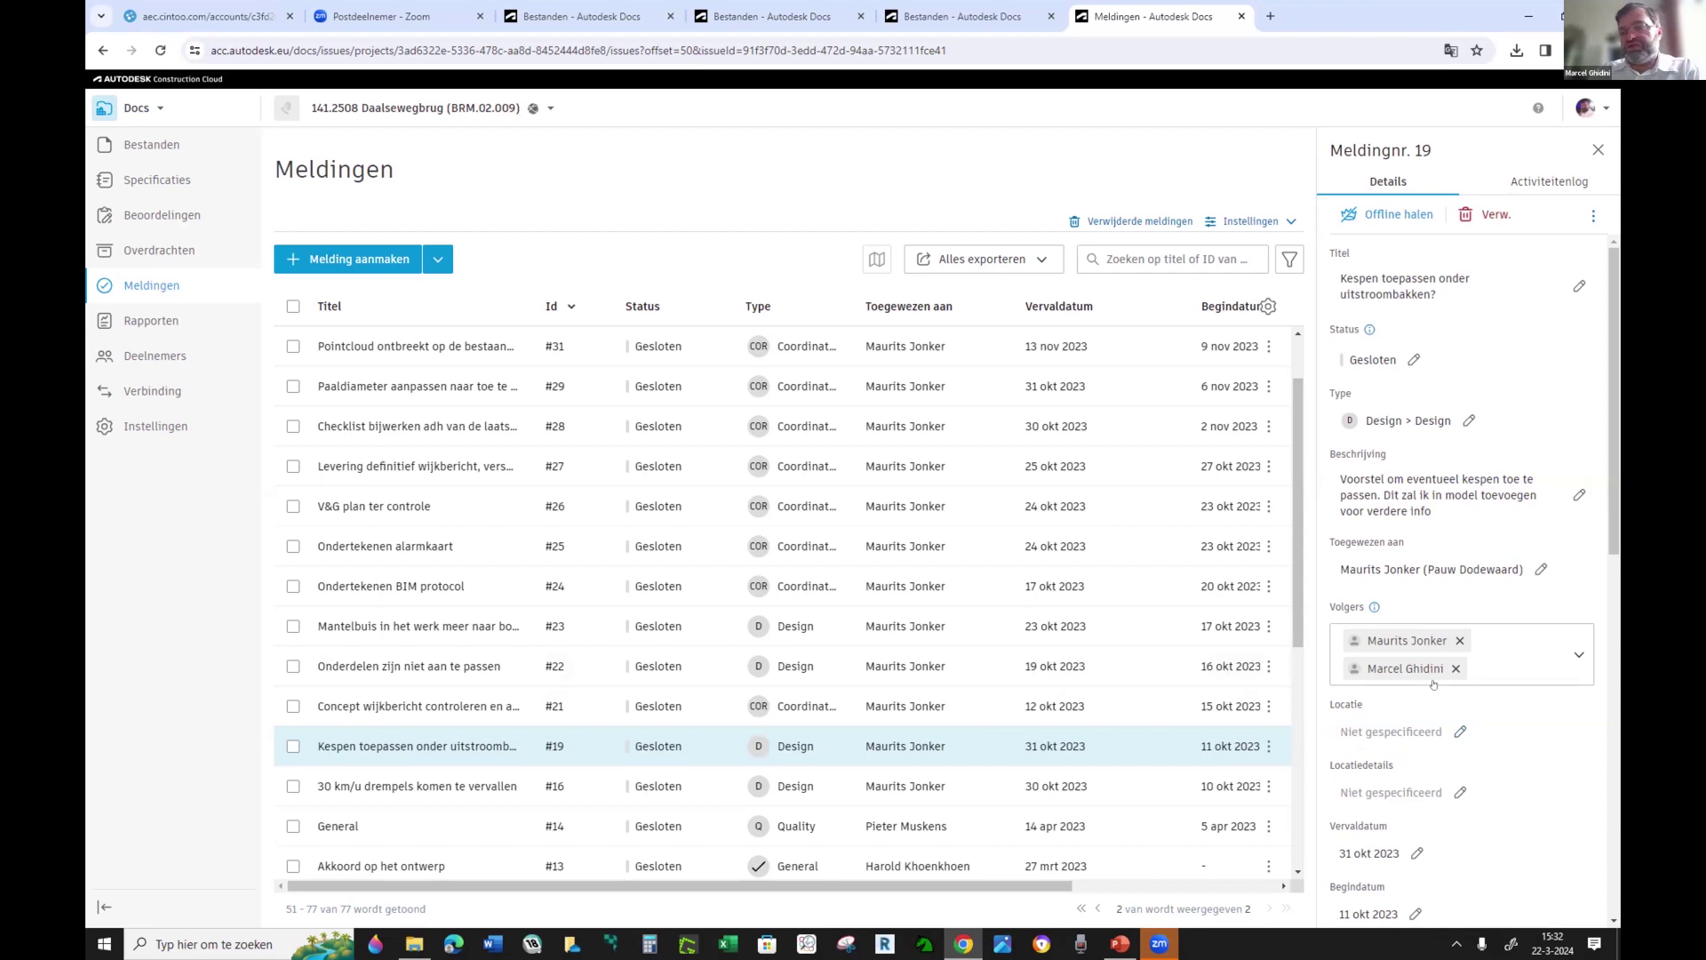
pyautogui.scroll(-5, 1432, 684)
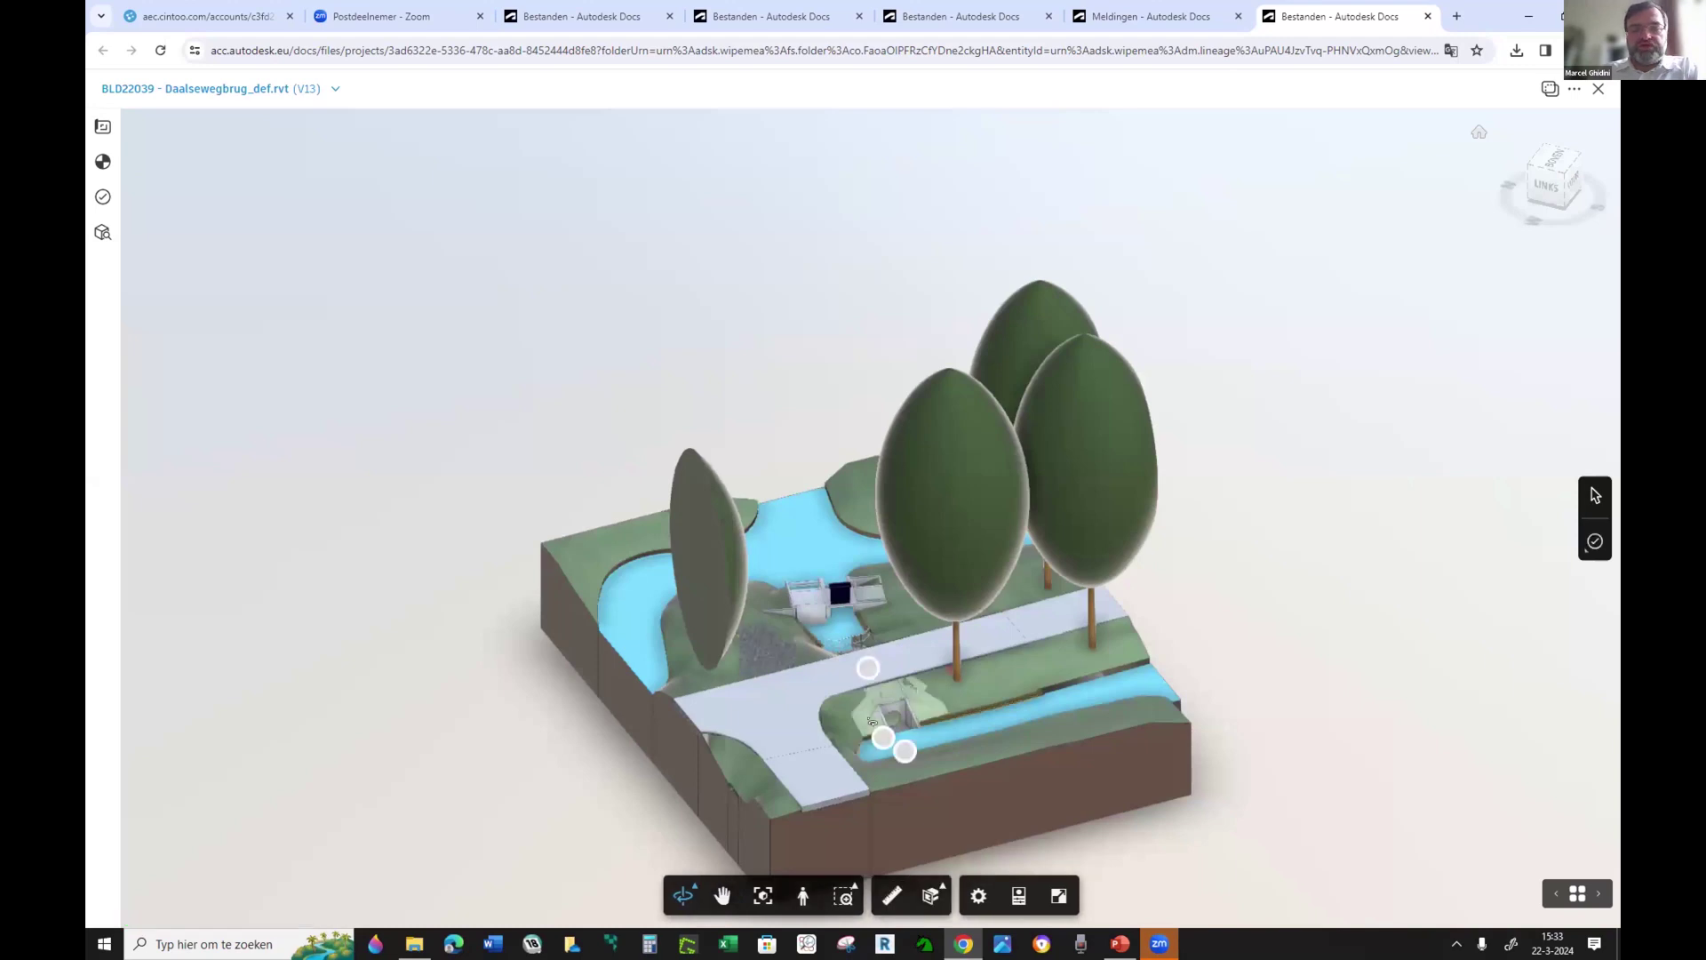
# Open issue 19 from its marker in the model and review its available statuses, details and comments
pyautogui.click(873, 721)
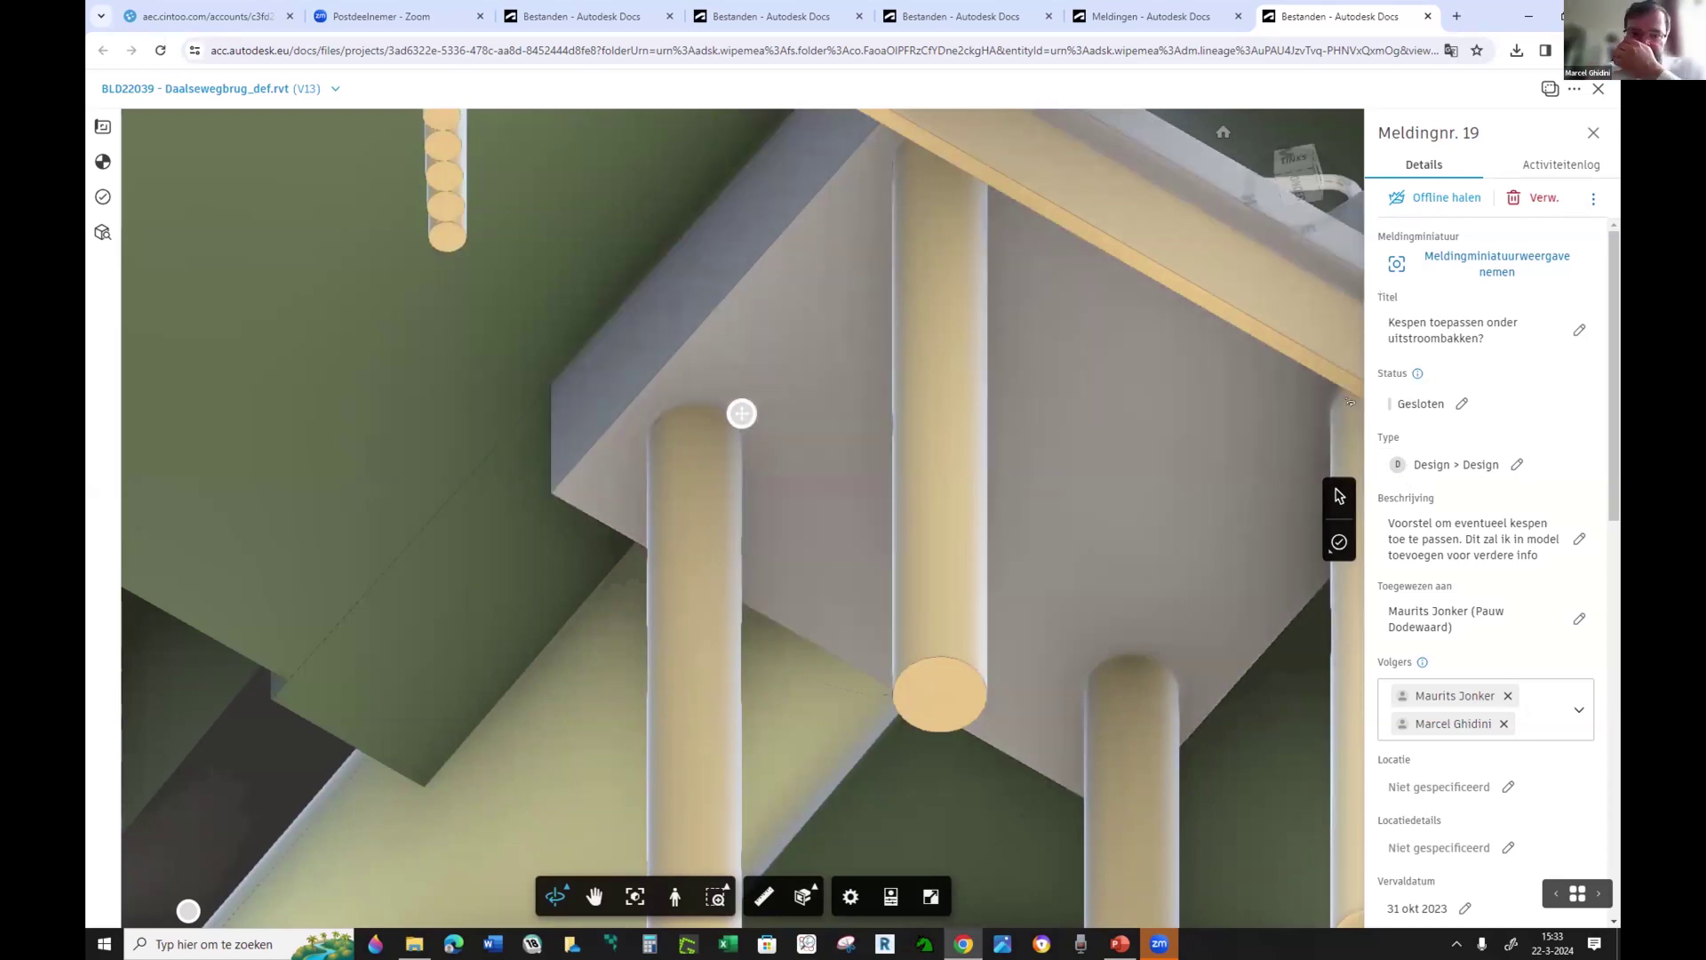
pyautogui.click(1448, 405)
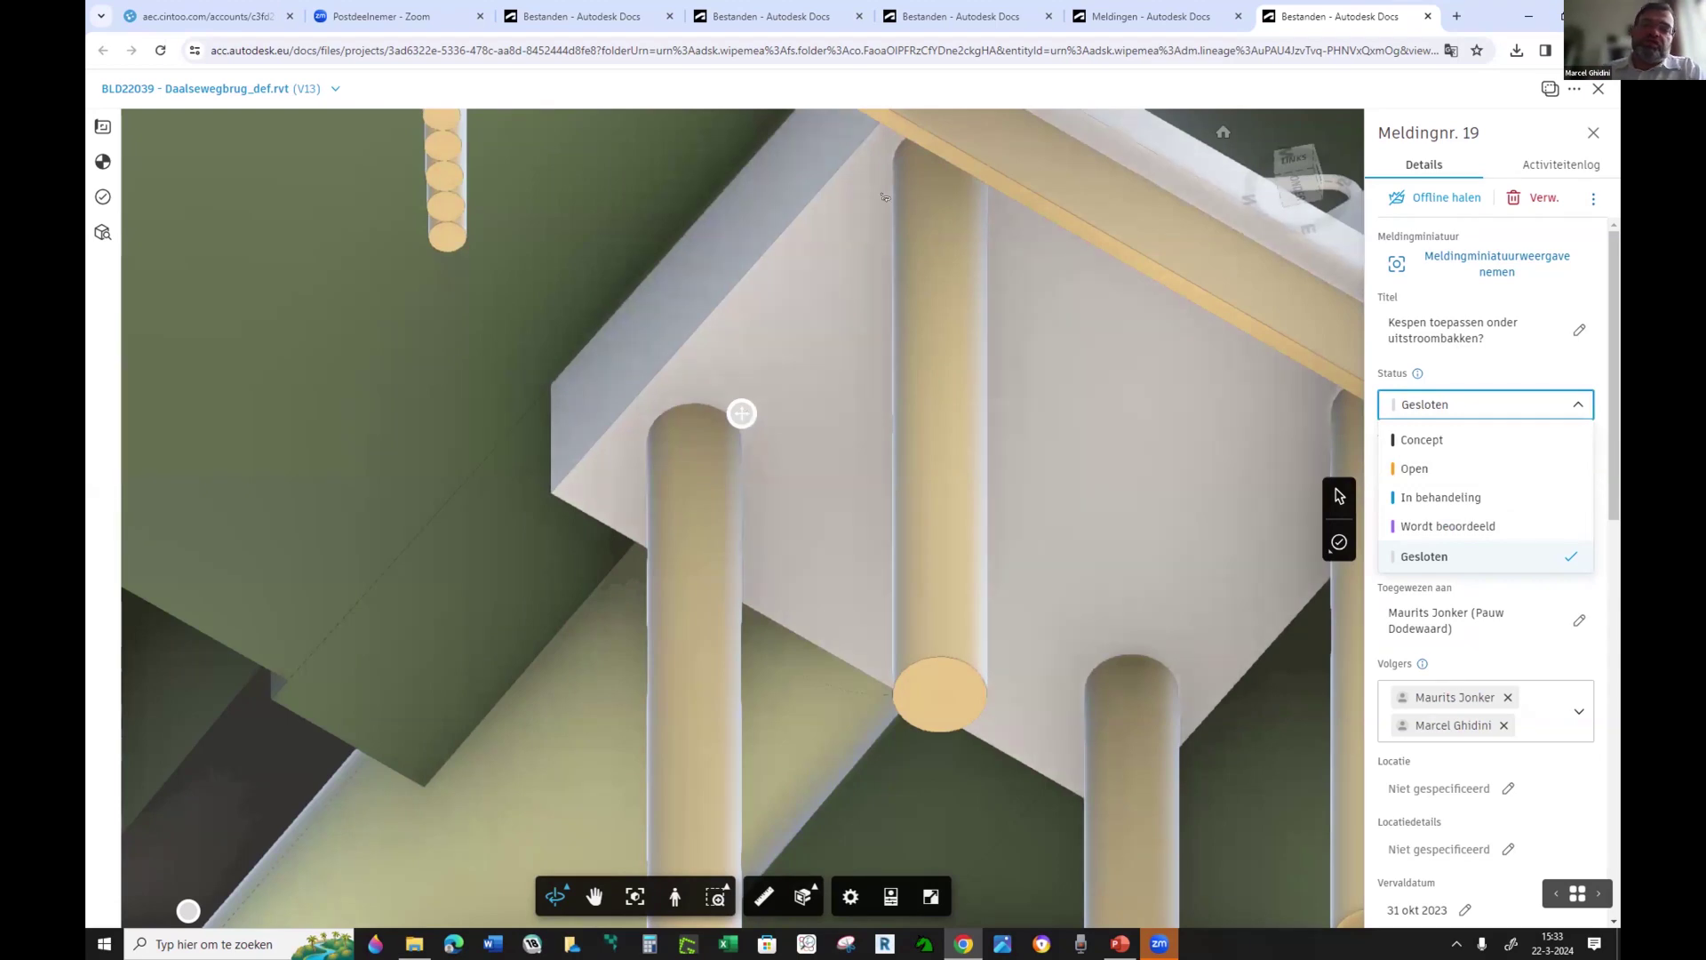
pyautogui.scroll(-5, 1507, 650)
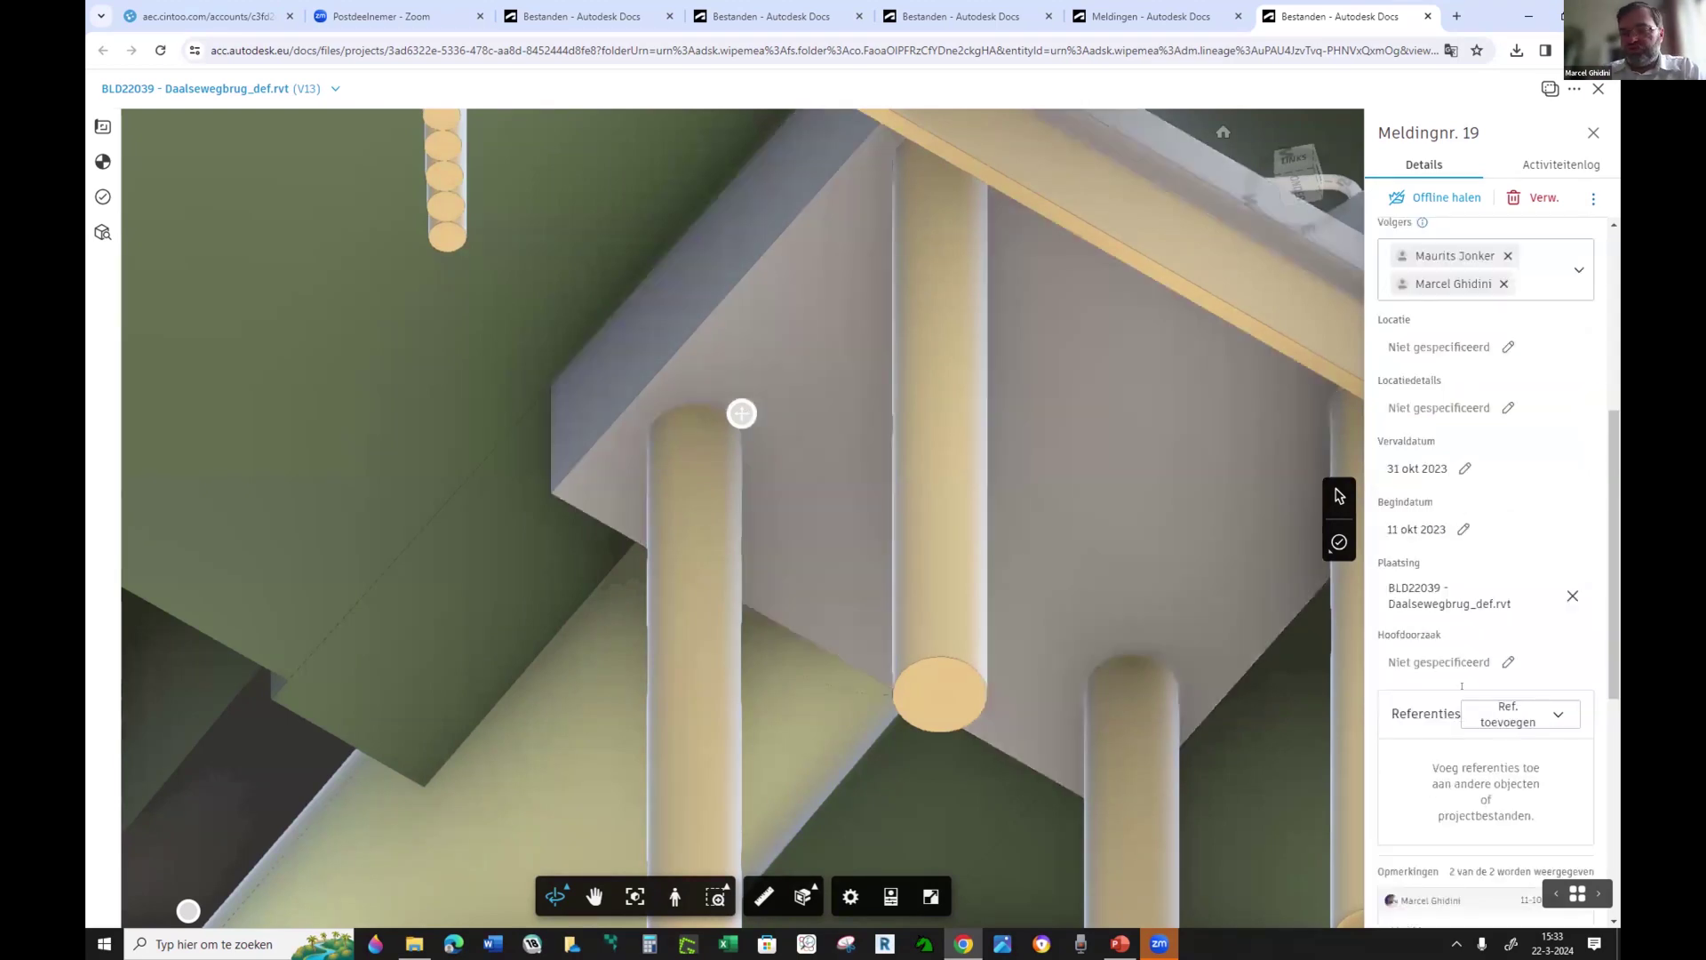
pyautogui.scroll(-5, 1462, 686)
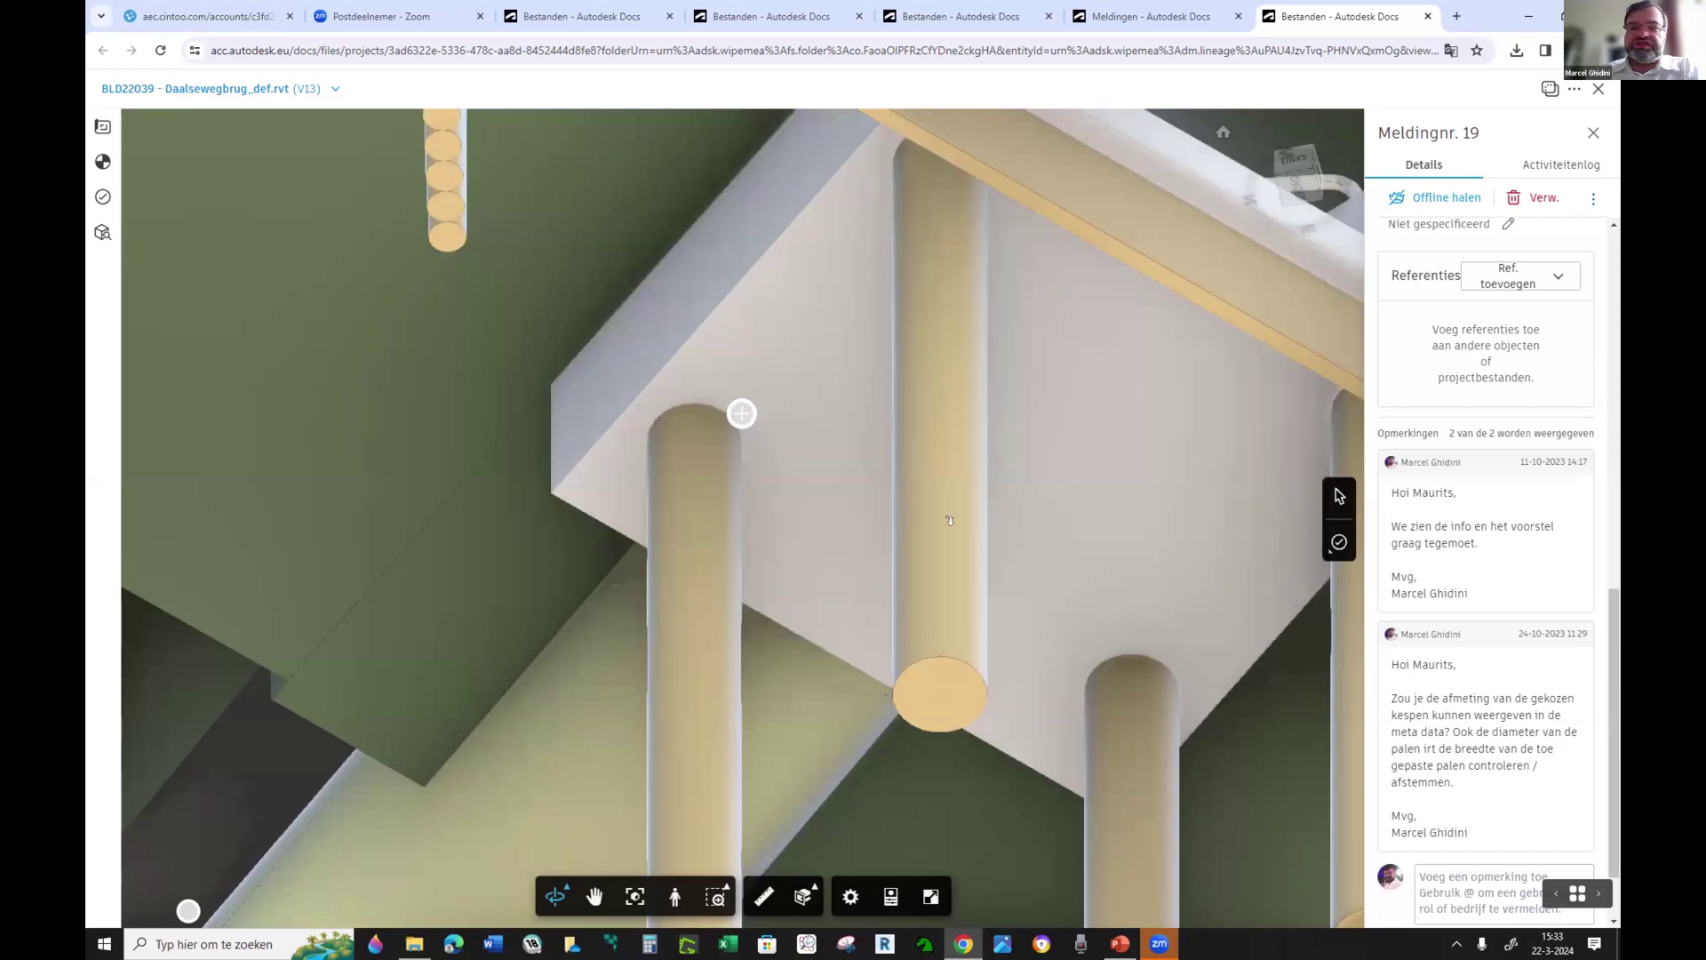
# Inspect the piles beneath the outflow box up close and close the model to return to the project files
pyautogui.scroll(2, 968, 548)
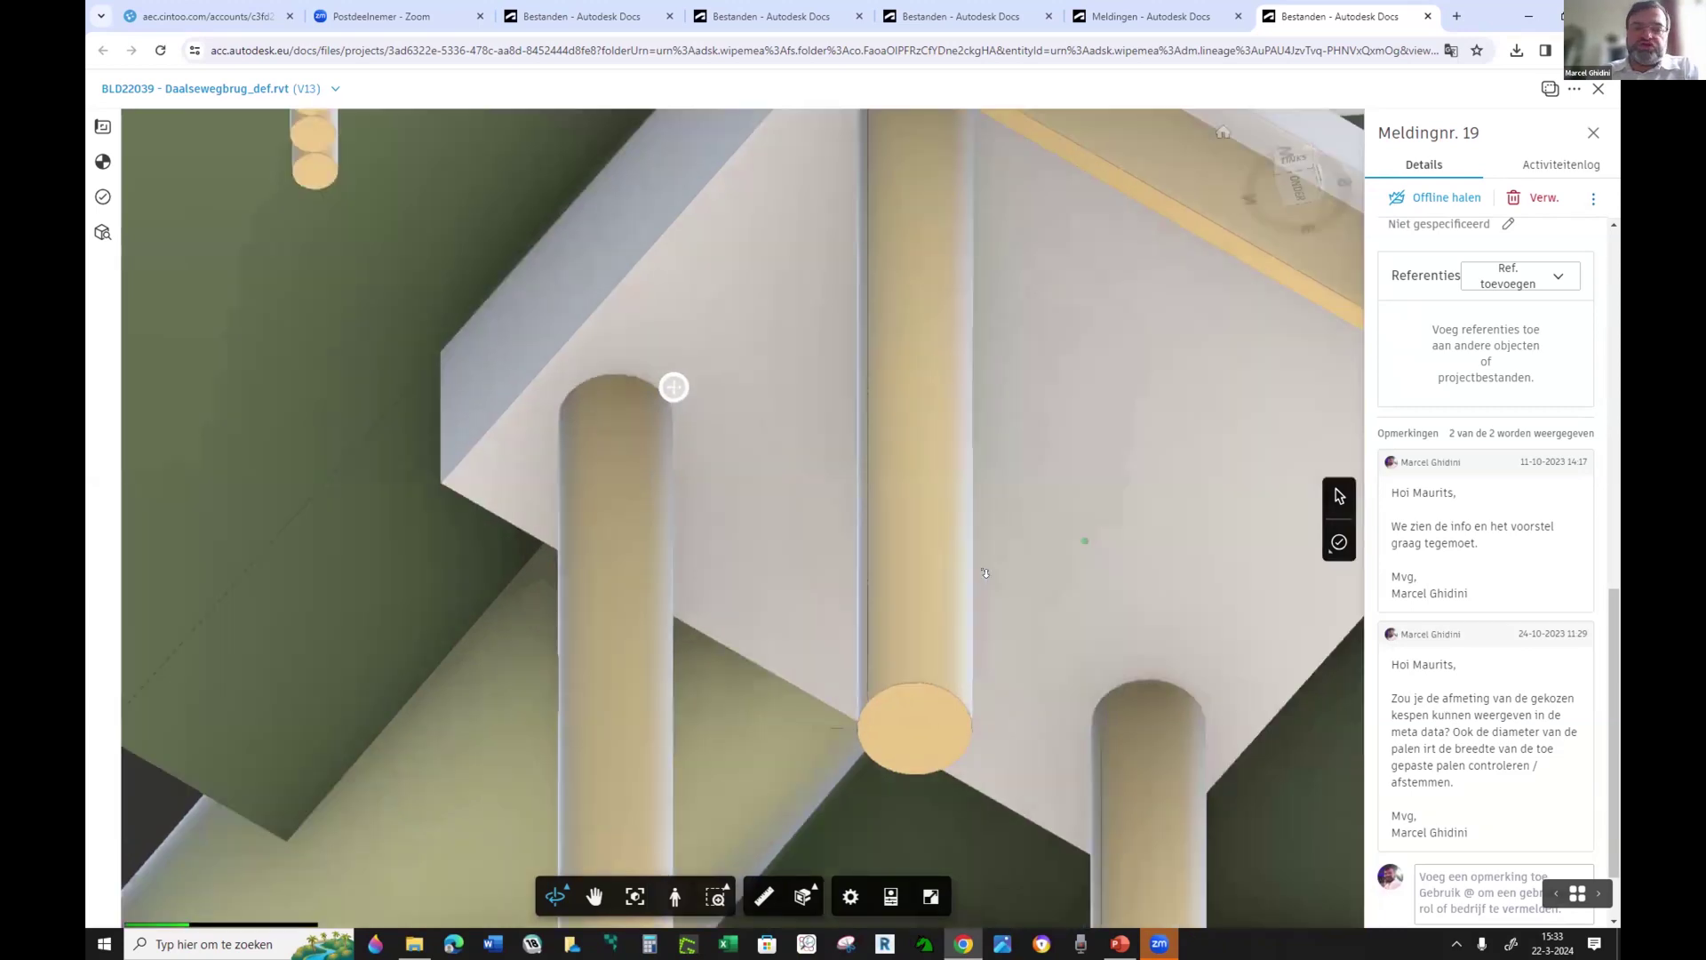
pyautogui.scroll(-2, 985, 573)
pyautogui.moveTo(722, 456); pyautogui.dragTo(743, 493)
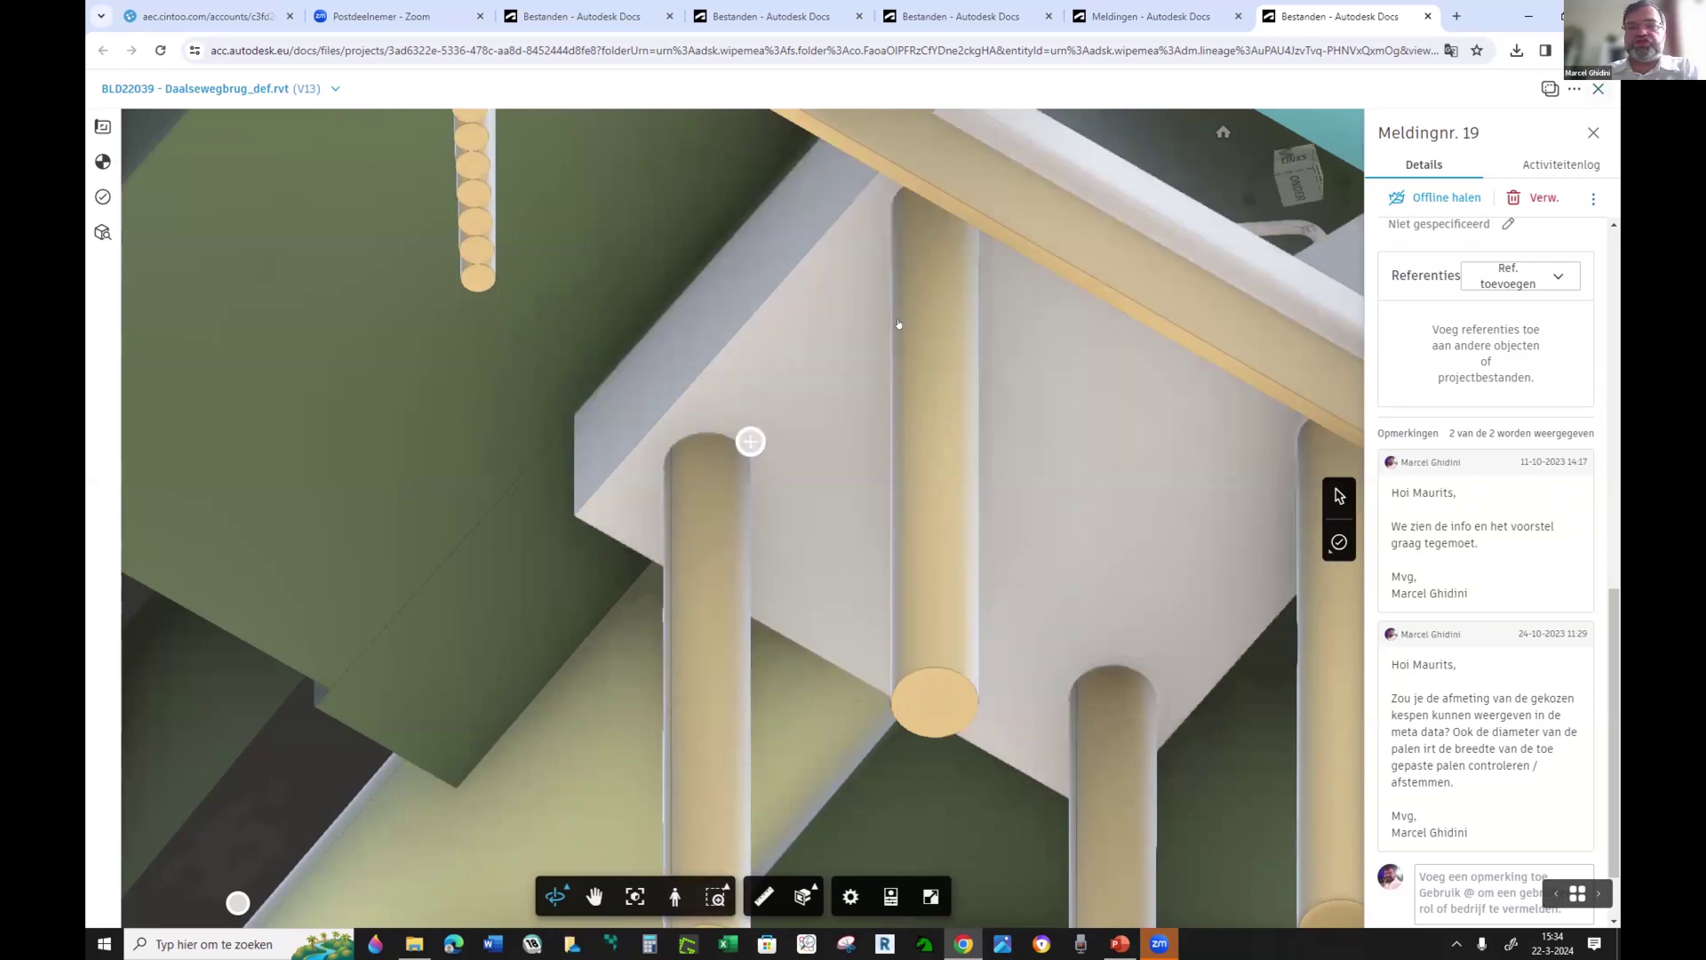
pyautogui.click(1598, 89)
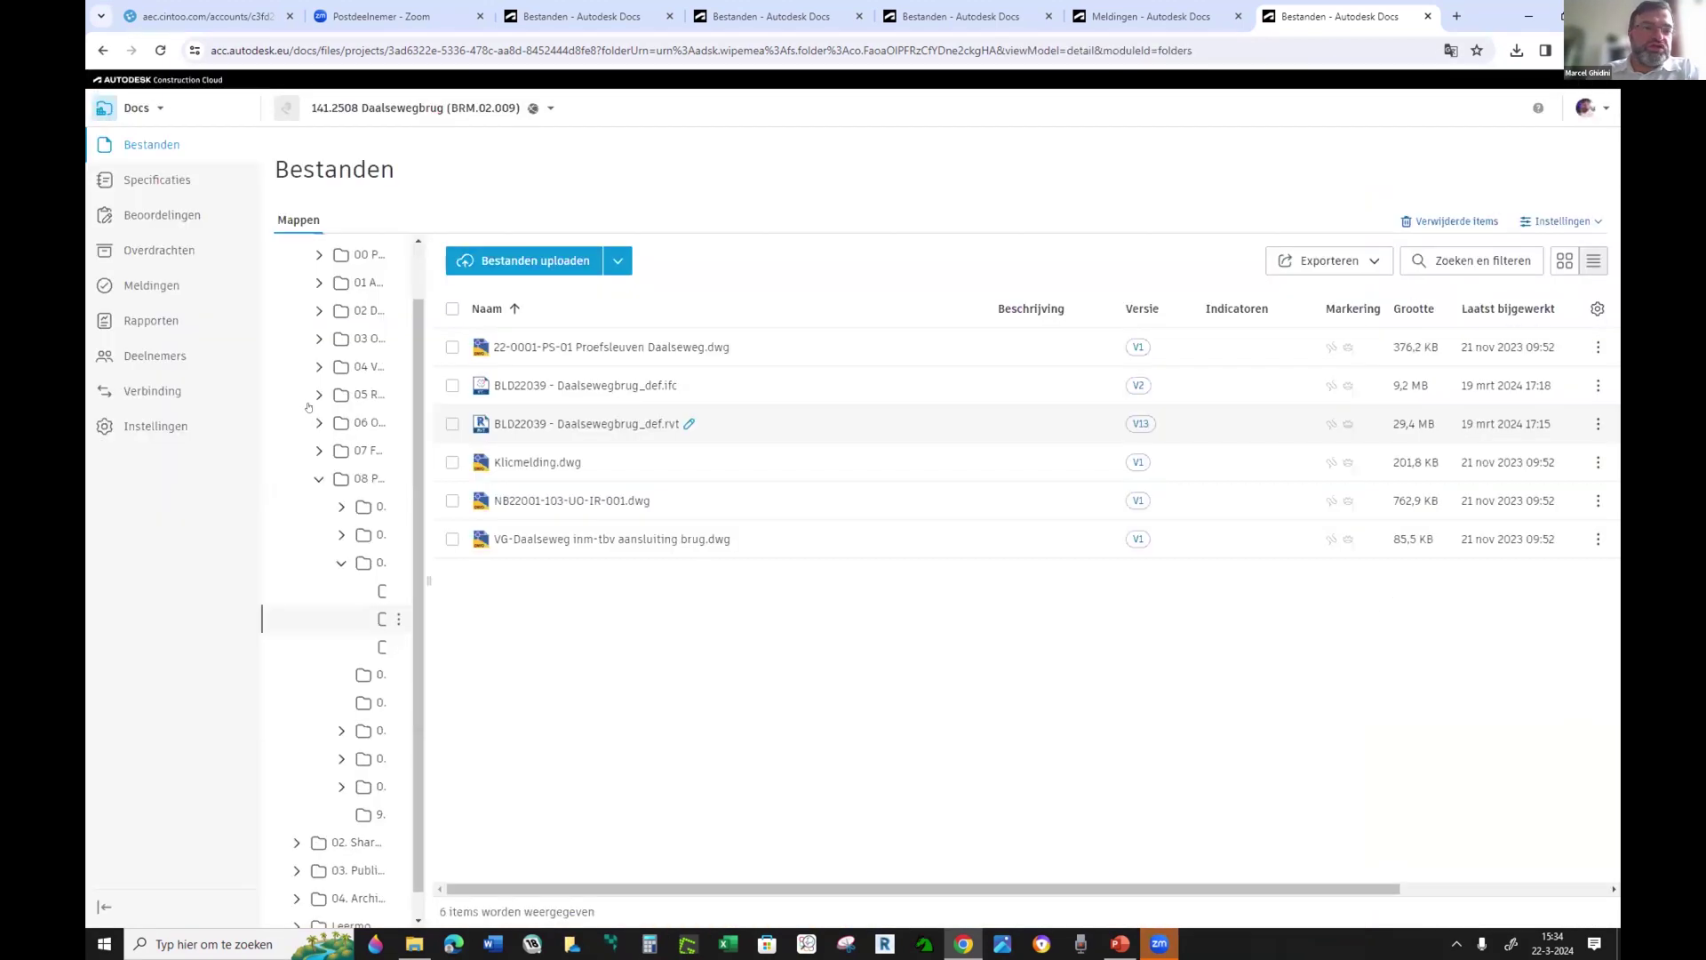